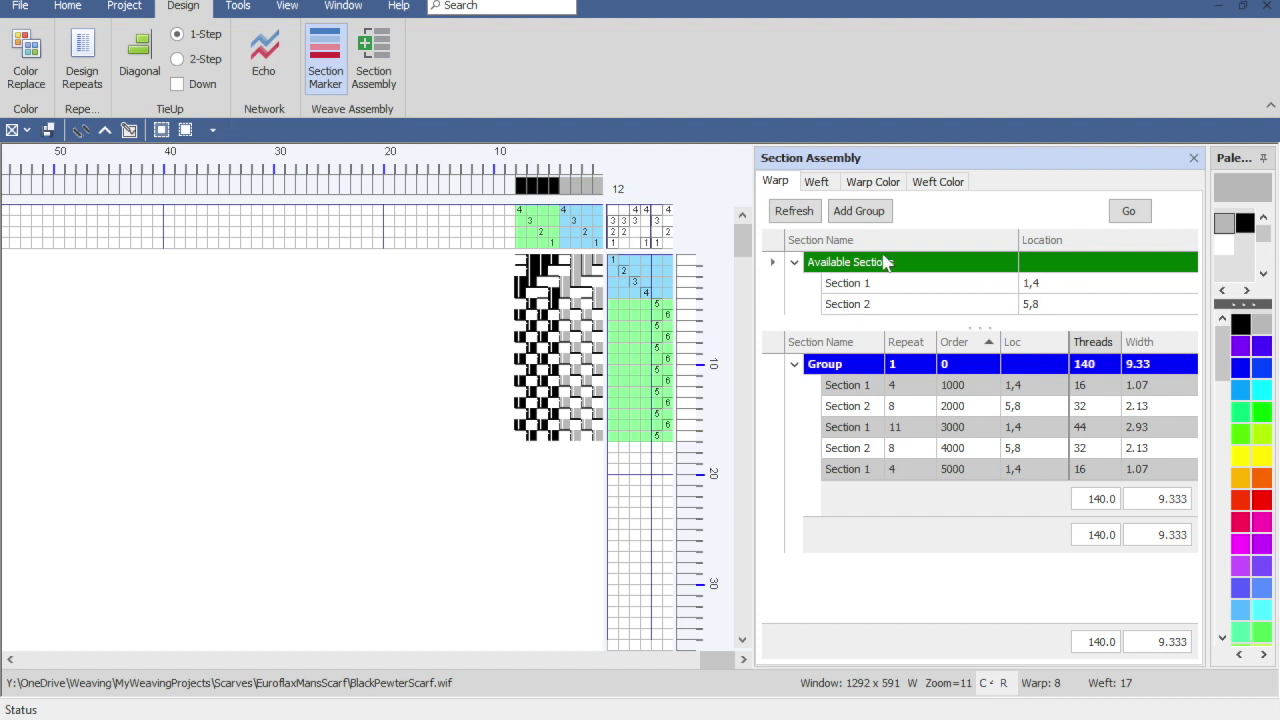
Rename the warp's available Section 1, located at 1,4, as PewterWarp.
click(865, 288)
double_click(864, 289)
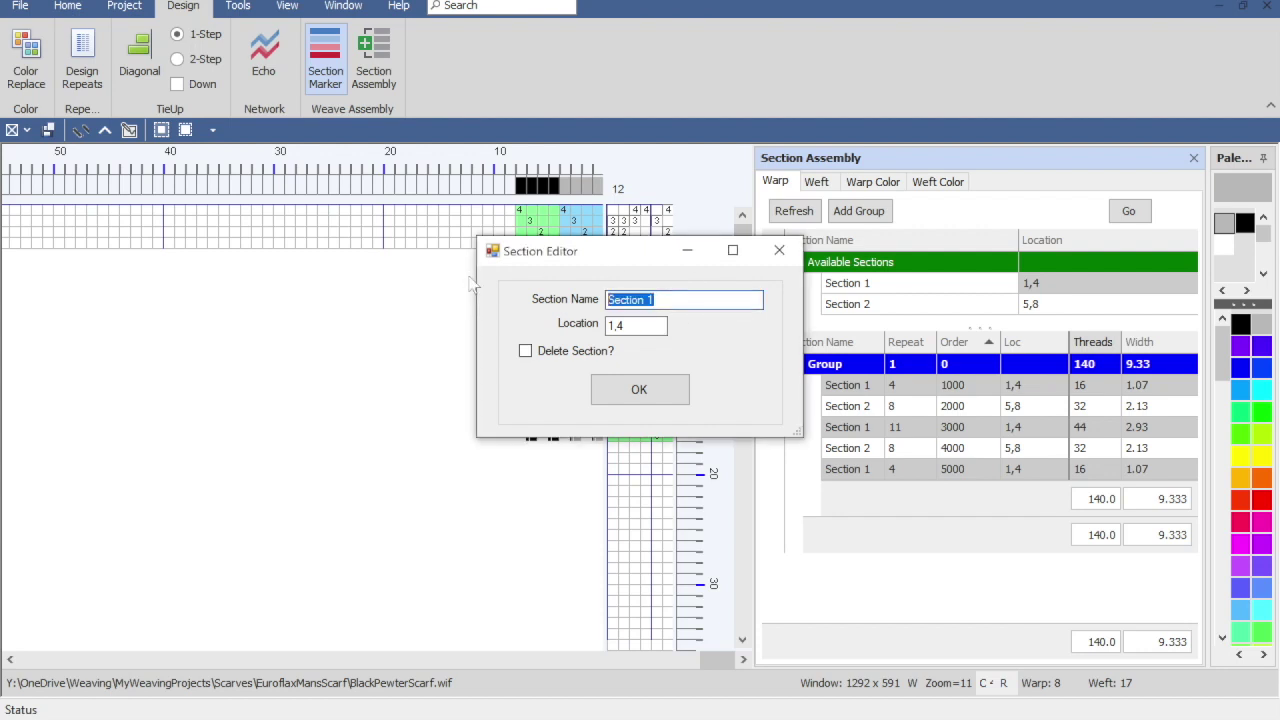
text(PewterWarp)
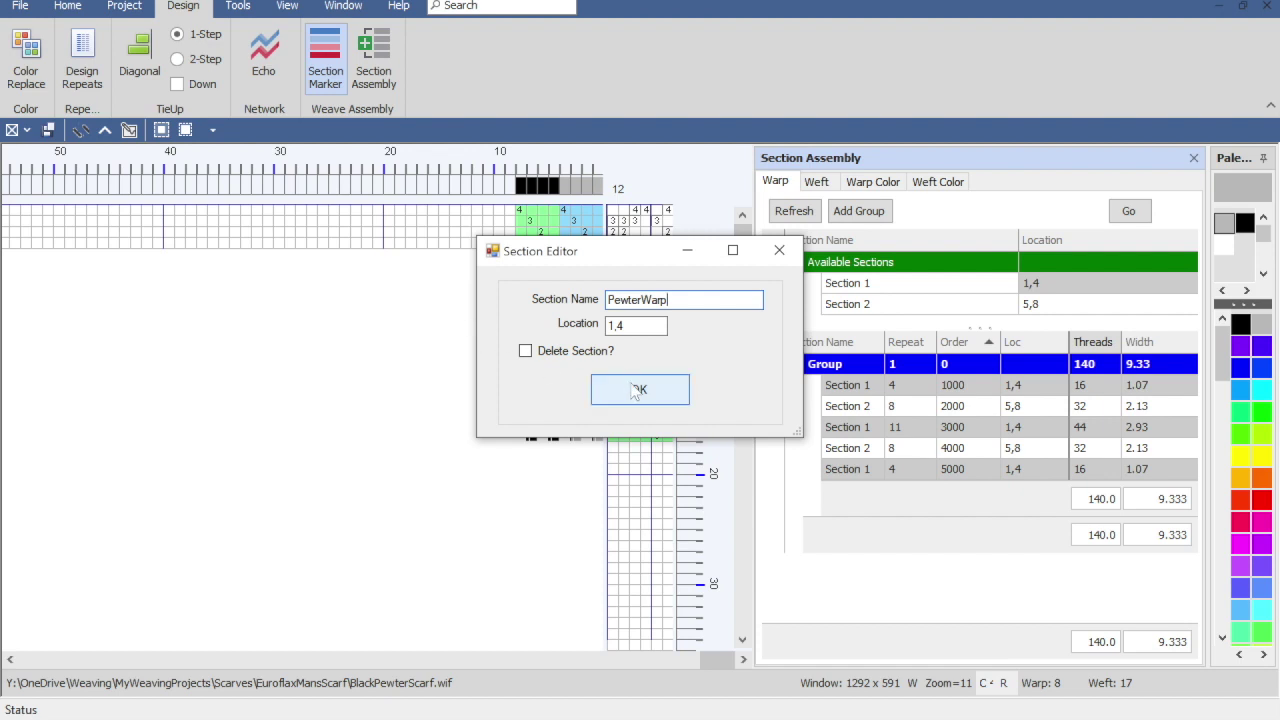
click(600, 389)
Rename the warp's available Section 2, located at 5,8, as BlackWarp.
double_click(860, 304)
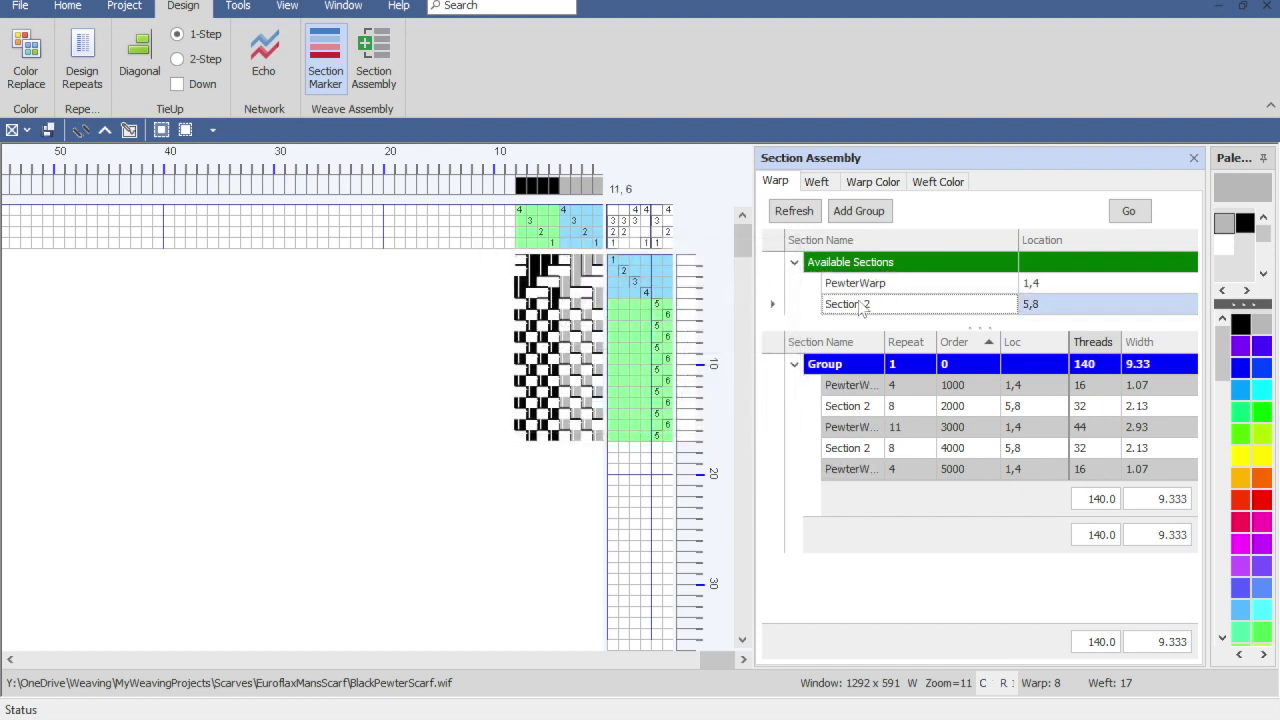
drag(690, 300, 443, 286)
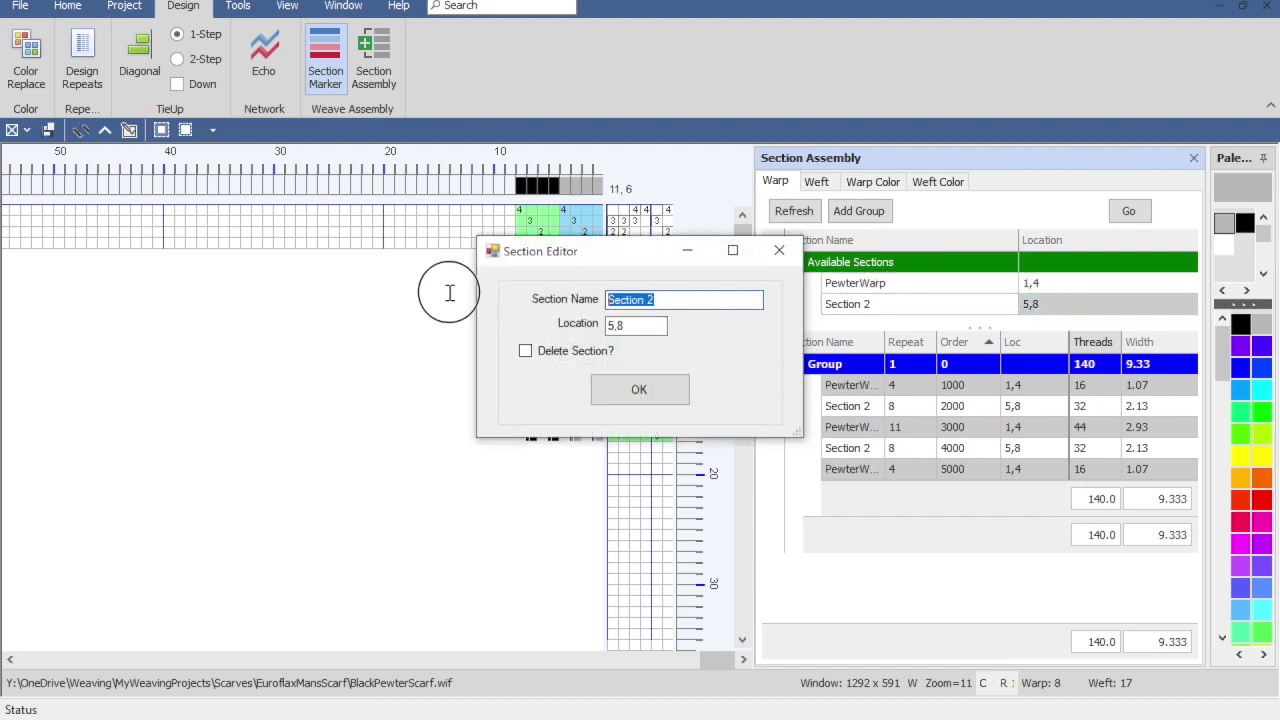
text(Black)
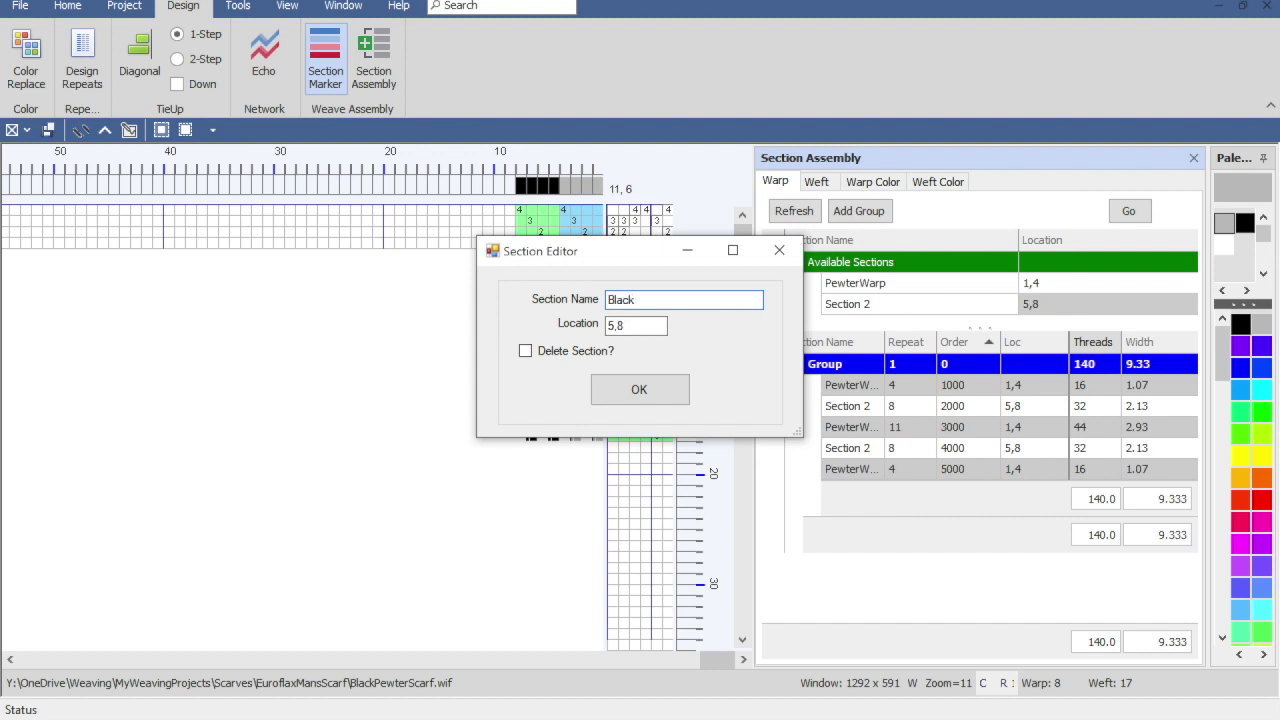
text(Warp)
click(605, 388)
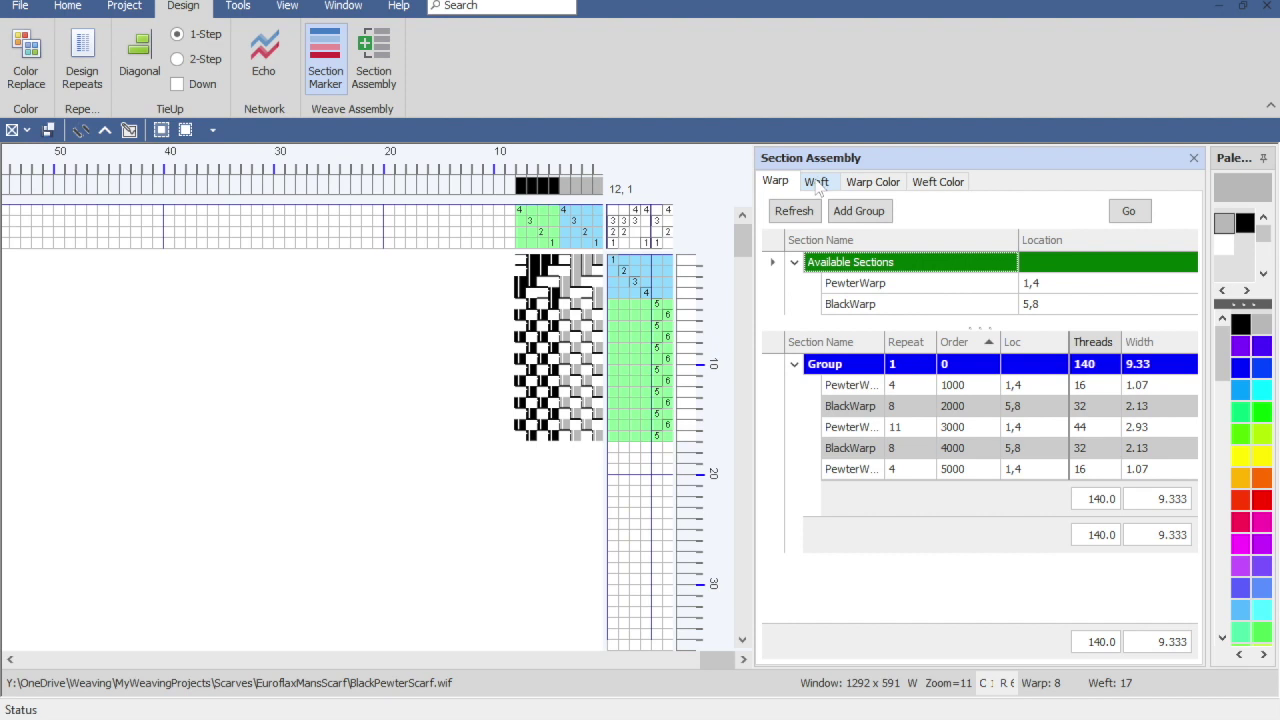
Rename the weft's available Section 7, located at 5,17, as PlainWeave.
click(817, 183)
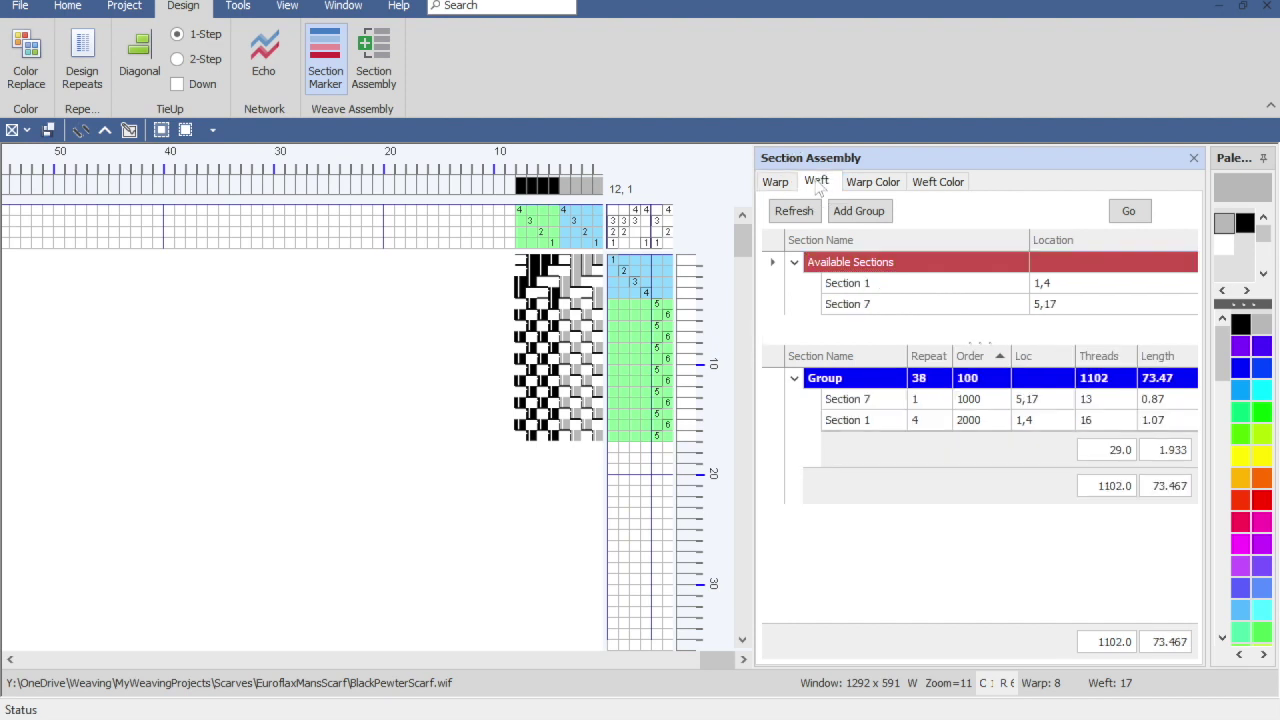
double_click(868, 306)
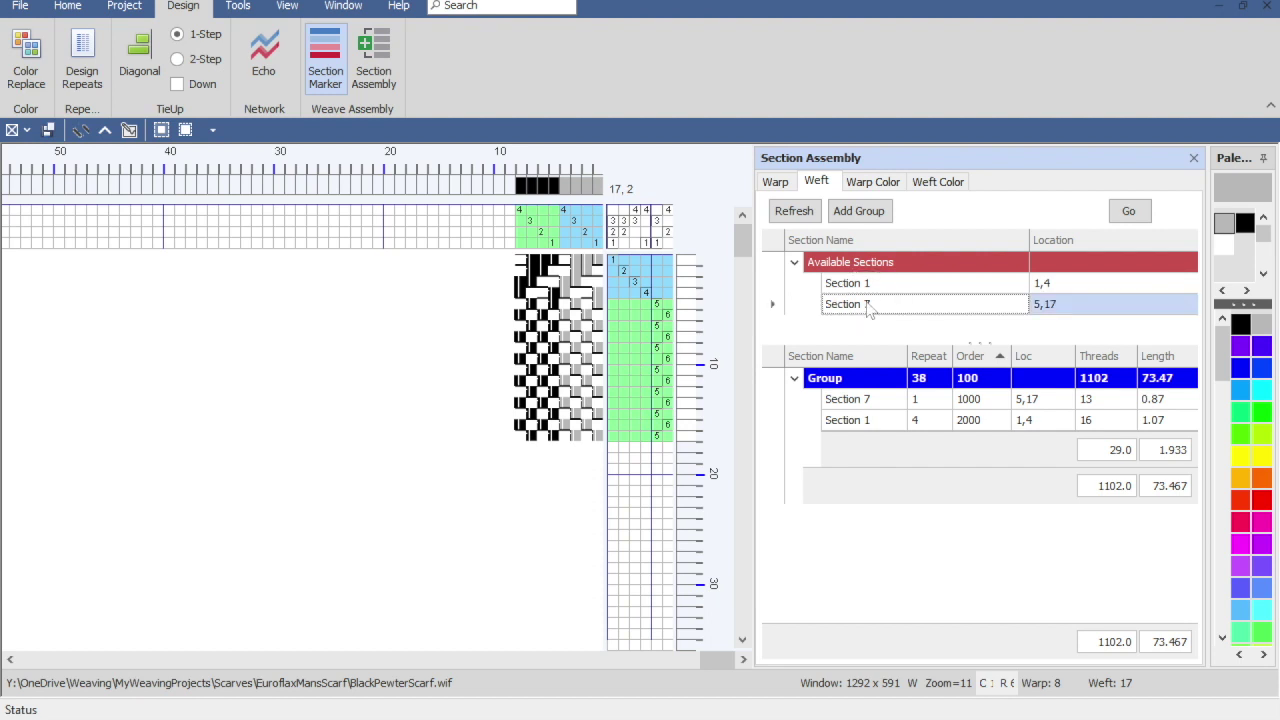
drag(675, 300, 285, 257)
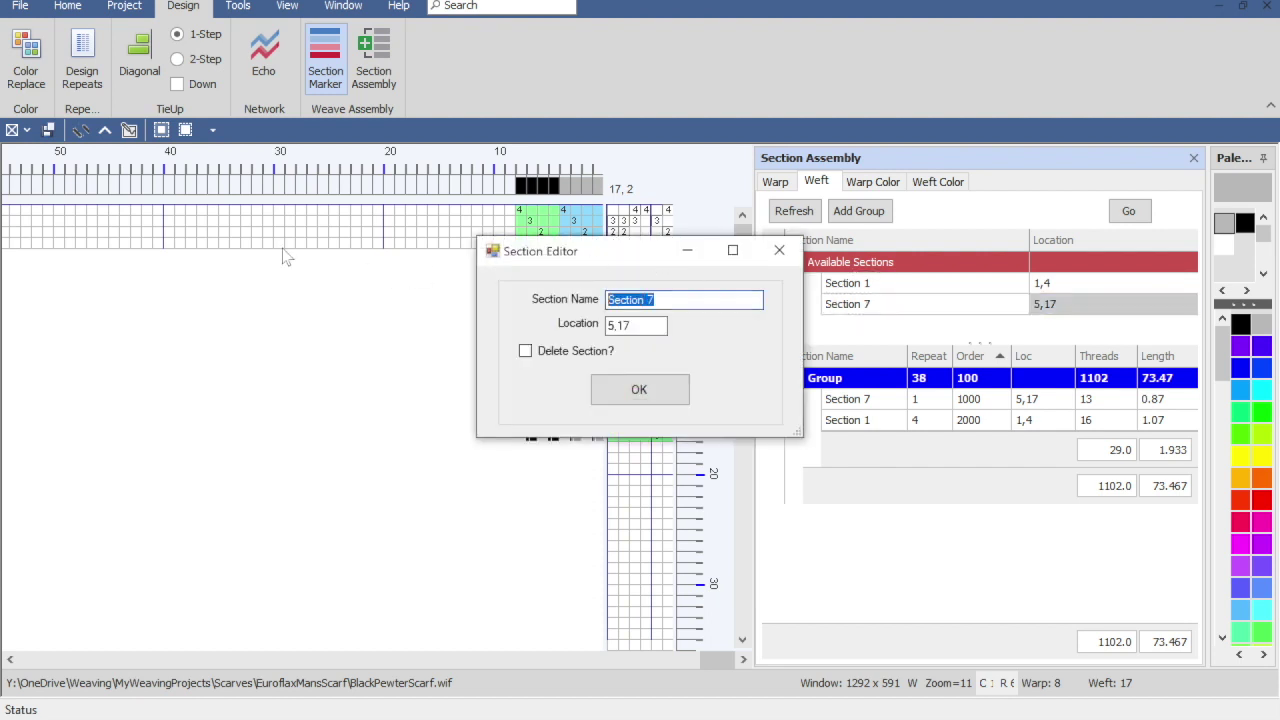
text(PlainWeave)
click(627, 398)
Rename the weft's available Section 1, located at 1,4, as TwillSection.
double_click(891, 289)
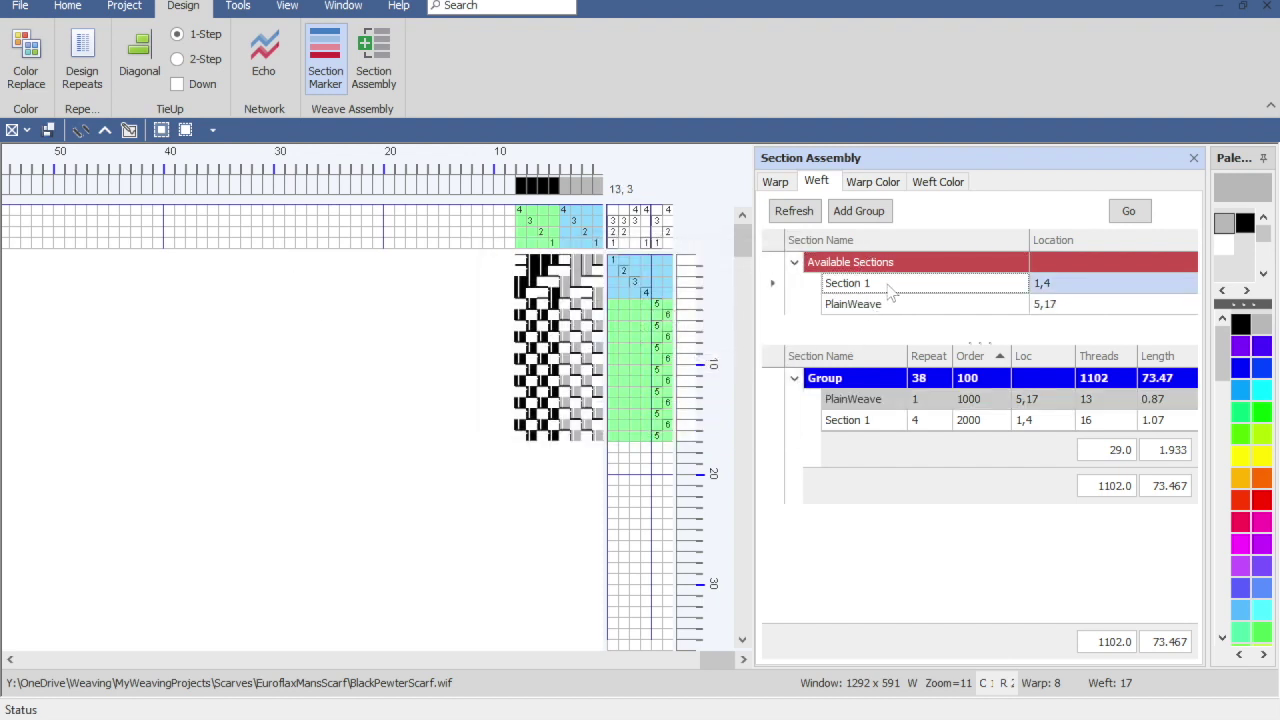
drag(682, 300, 608, 300)
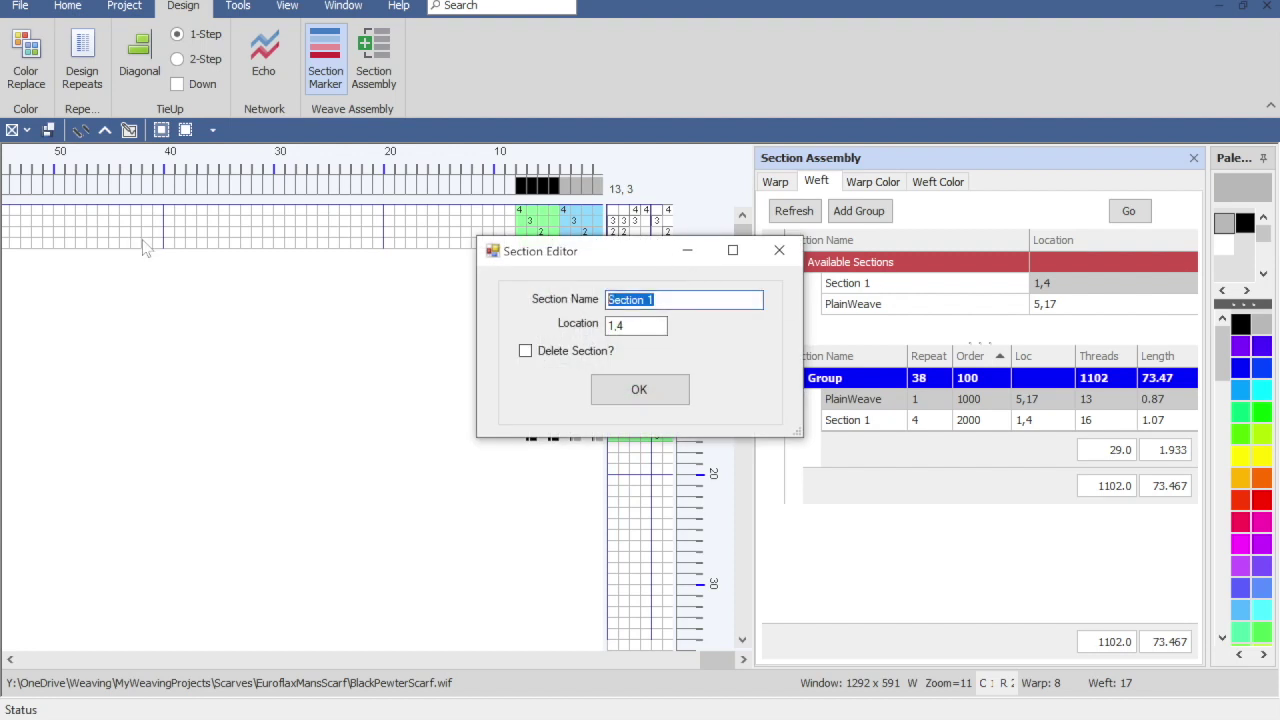
text(TwillSection)
click(639, 389)
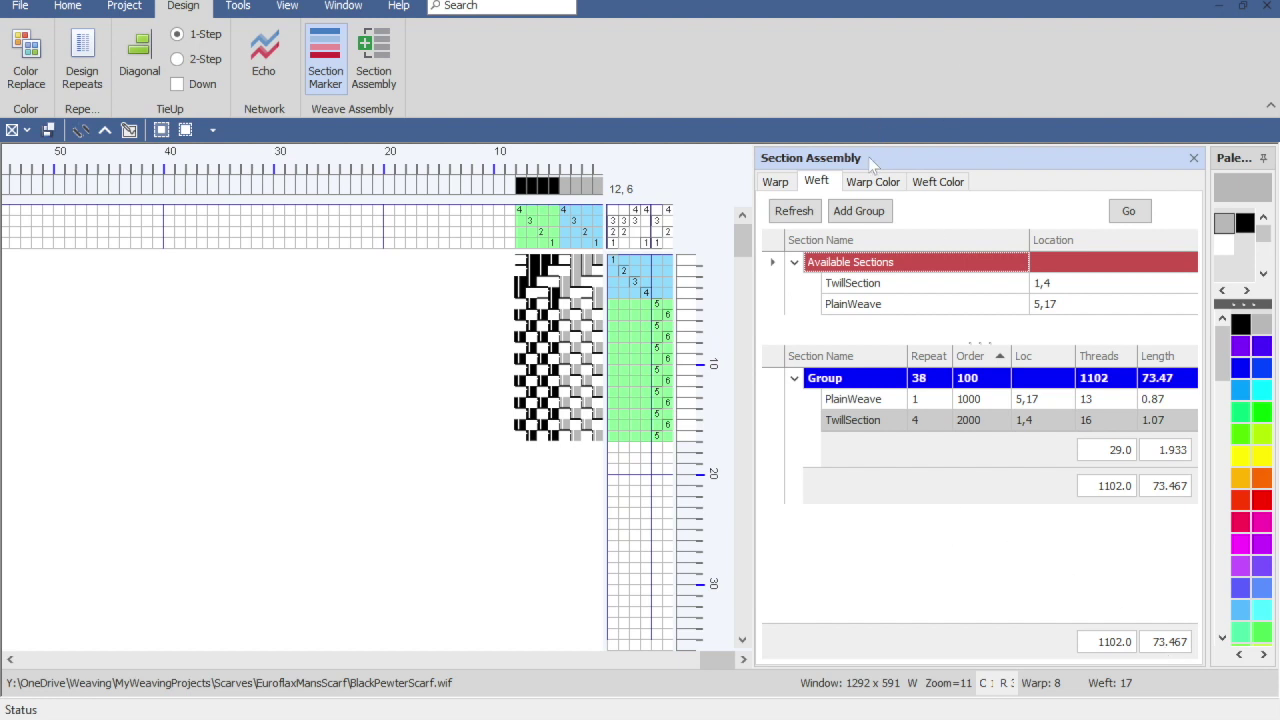
Check the warp and weft color assembly settings, and generate the full assembled drawdown from the sections.
click(876, 184)
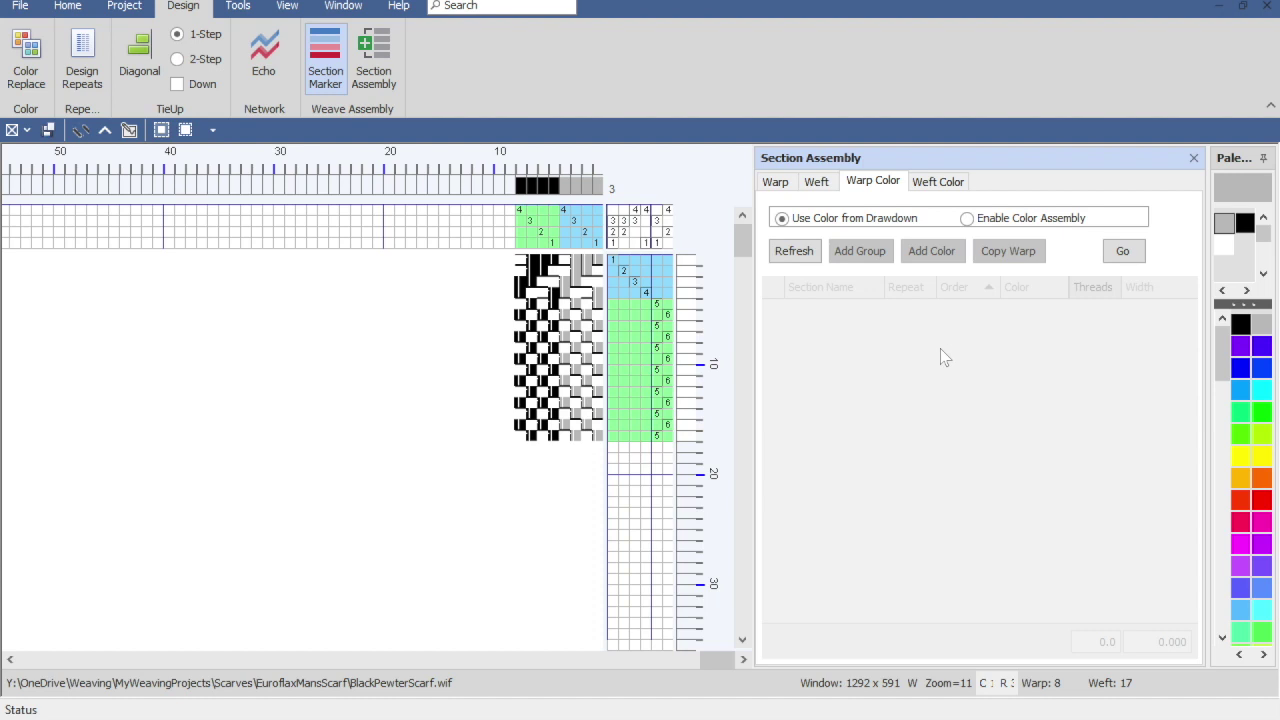
click(938, 183)
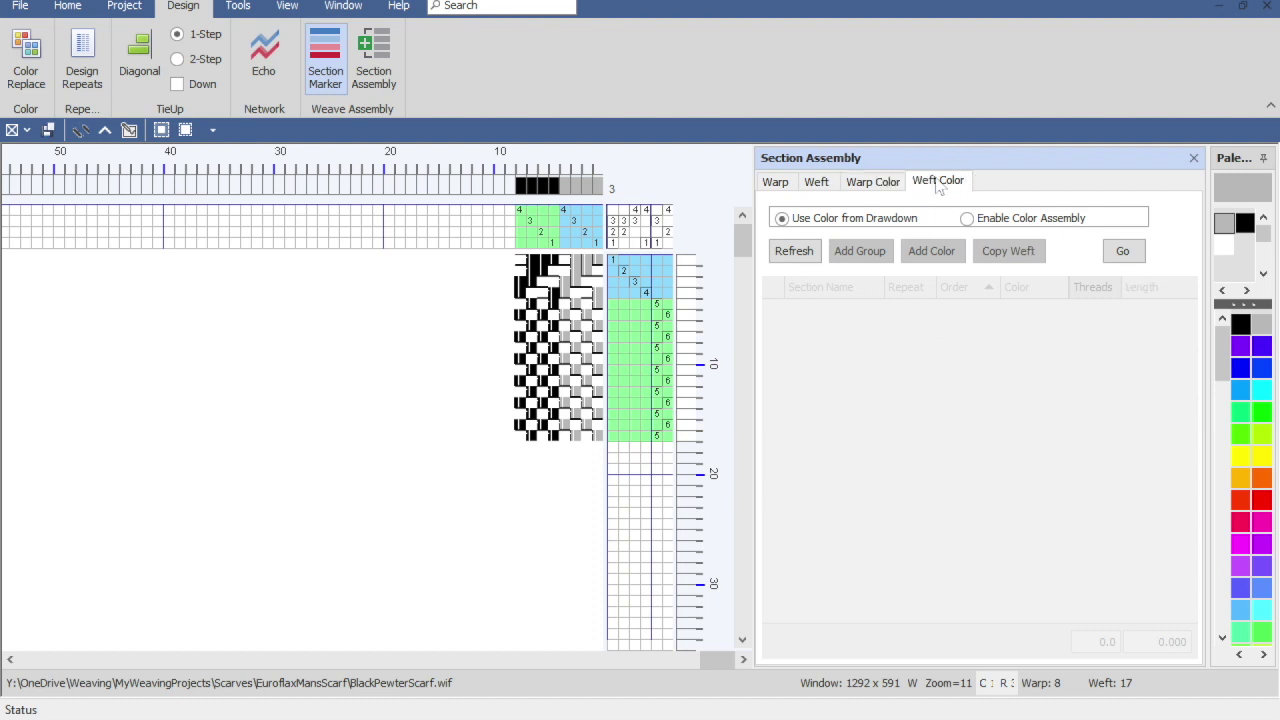
click(777, 183)
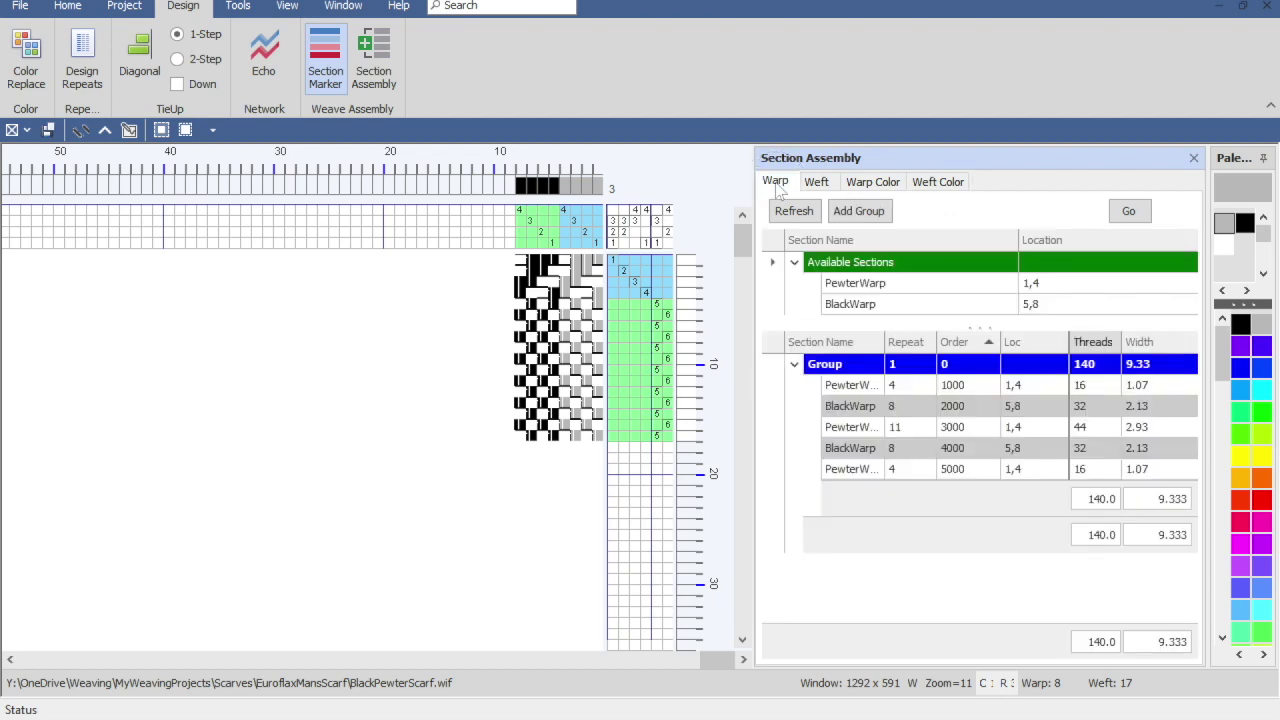
click(1130, 211)
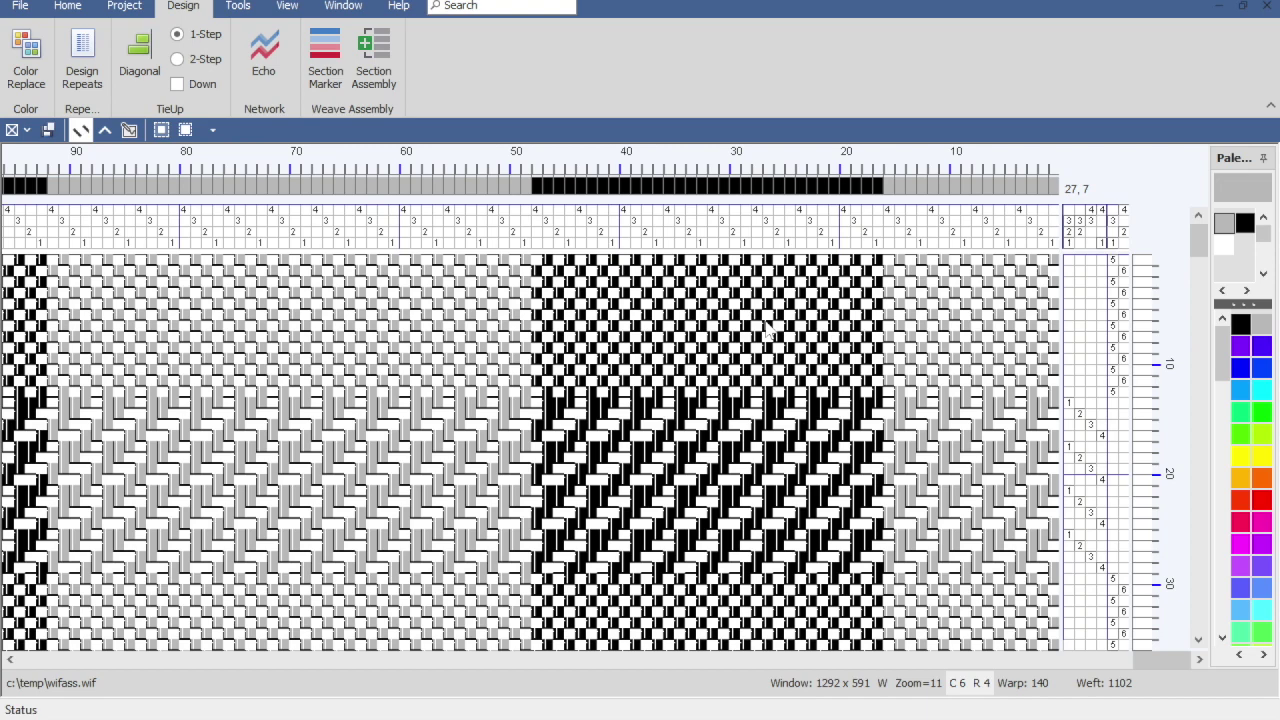
Examine the assembled scarf drawdown at several zoom levels and close it.
scroll(765, 328, down, 4)
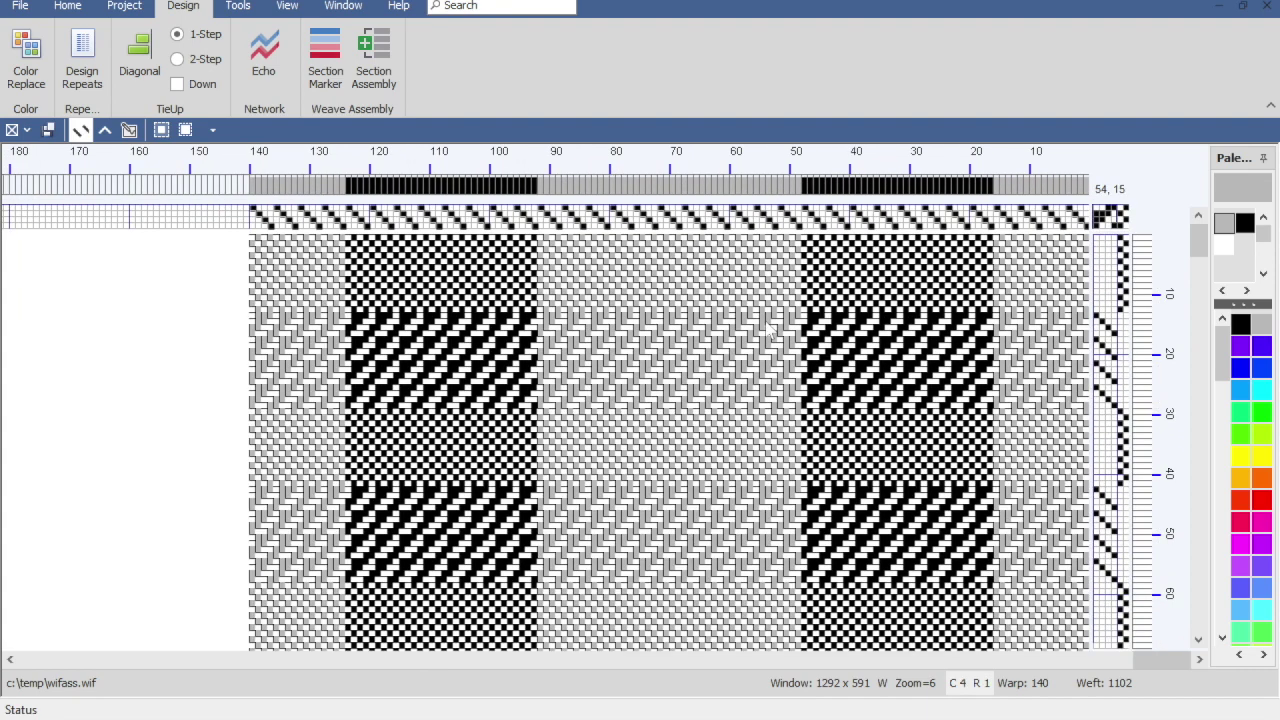
scroll(767, 327, down, 4)
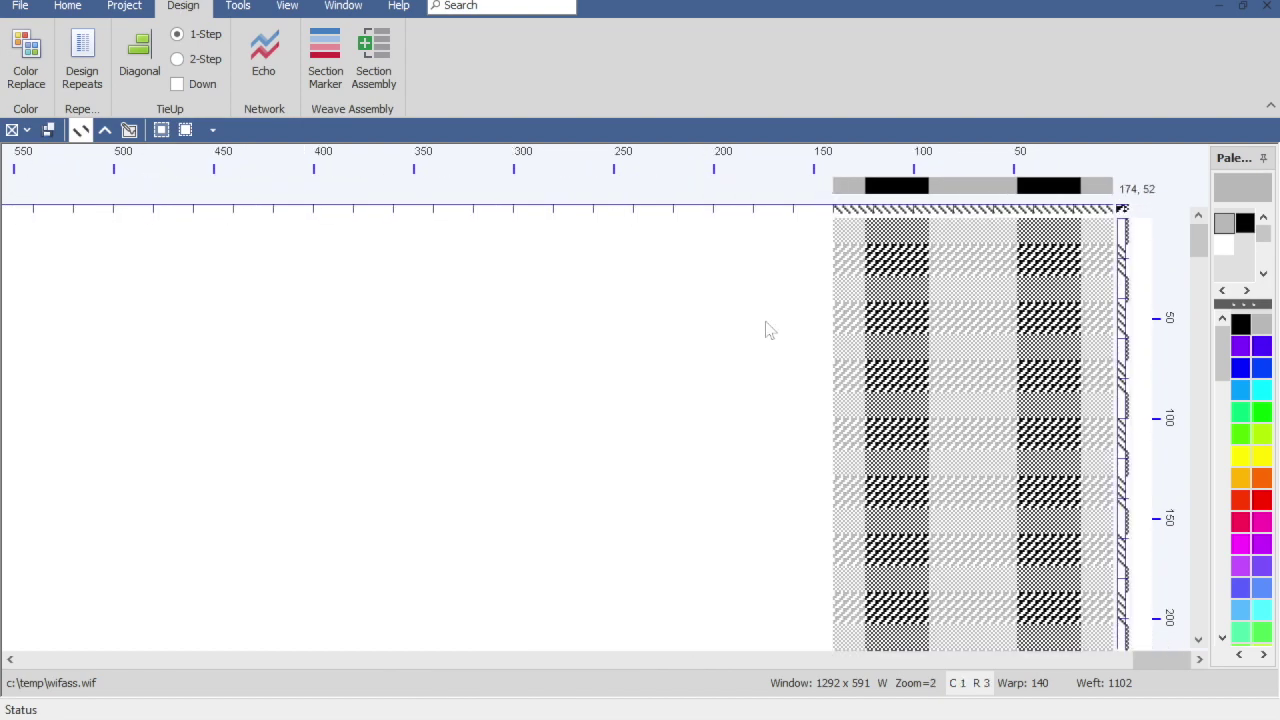
scroll(766, 324, down, 1)
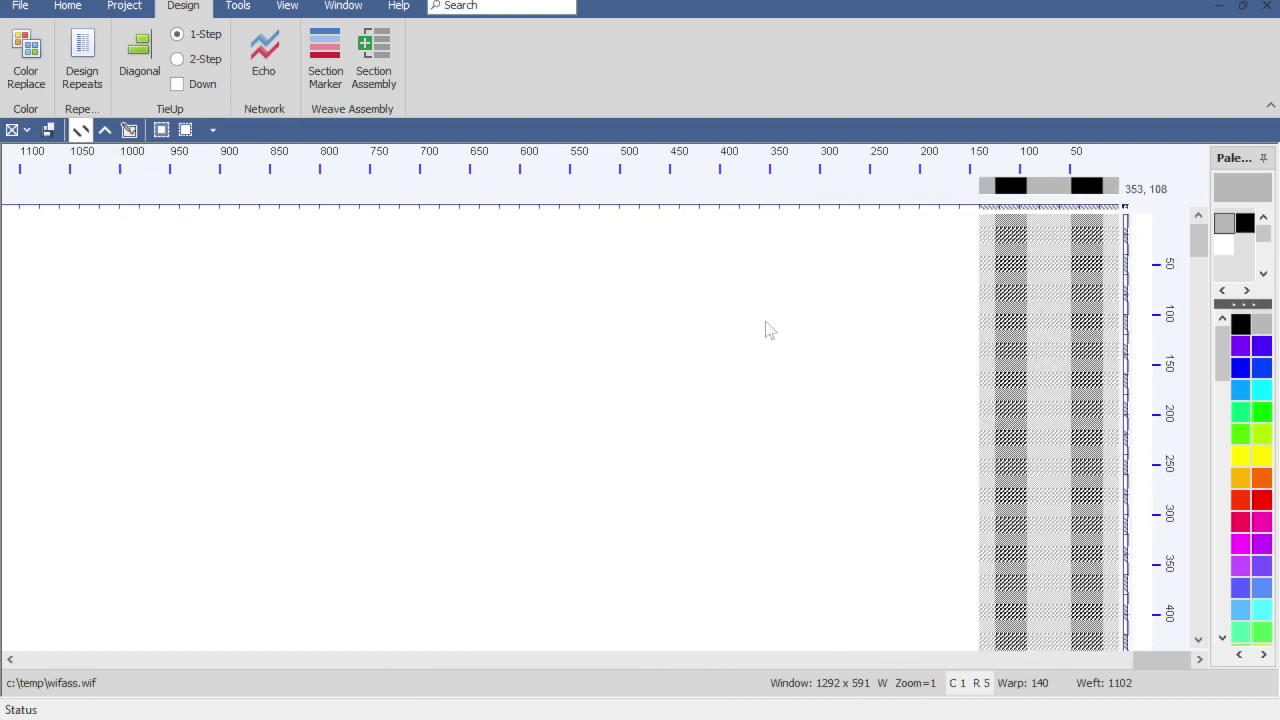
scroll(765, 321, up, 4)
scroll(769, 326, up, 3)
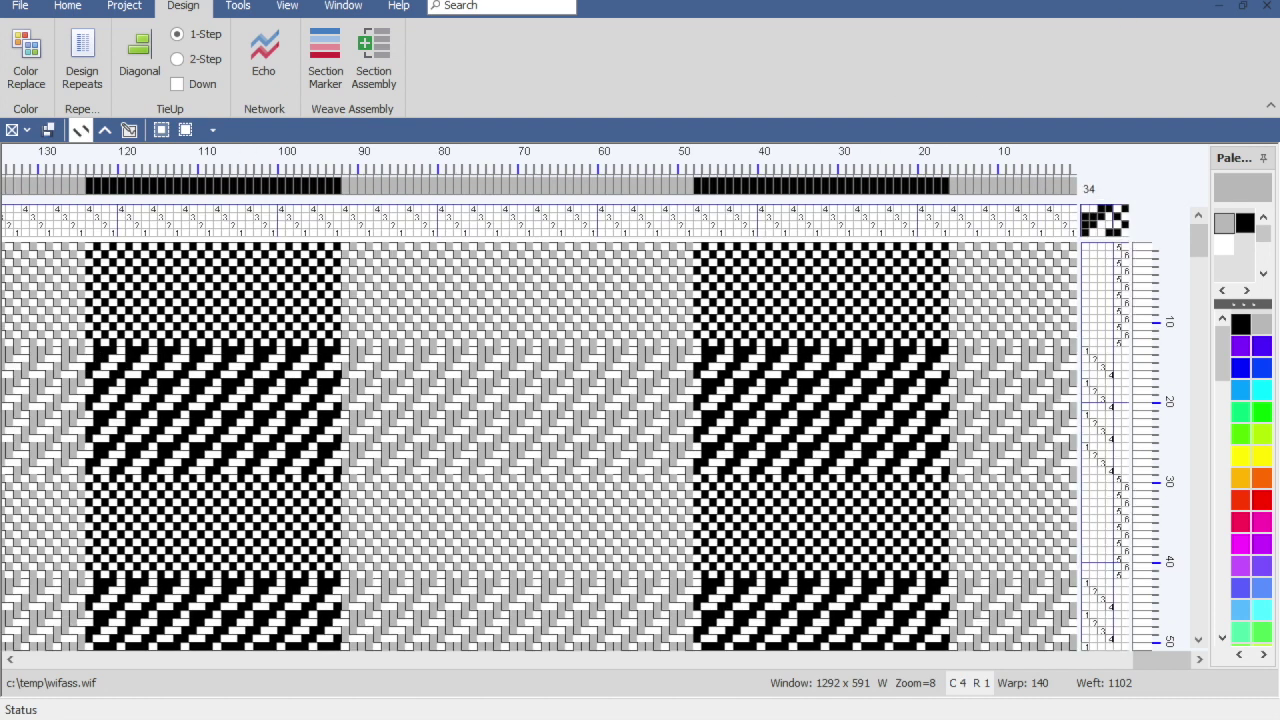
click(1268, 6)
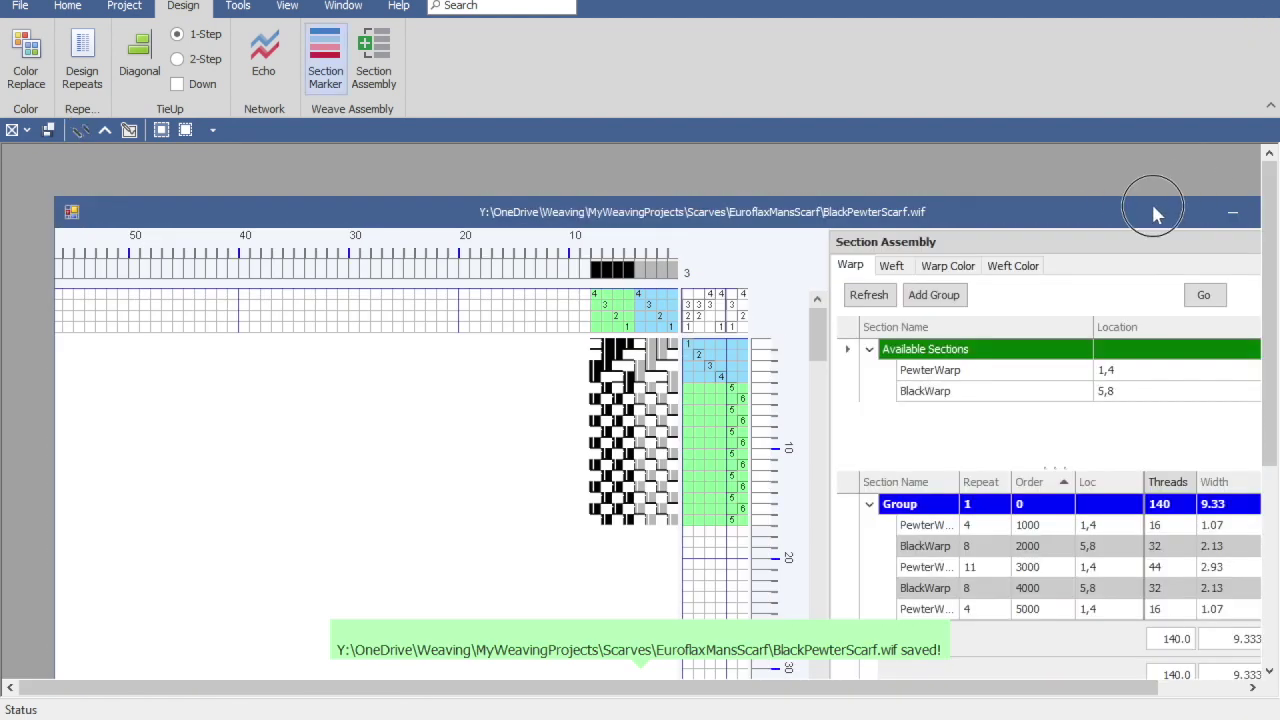
Maximize the BlackPewterScarf.wif window with a compact ribbon and show its weft section assembly.
double_click(1148, 212)
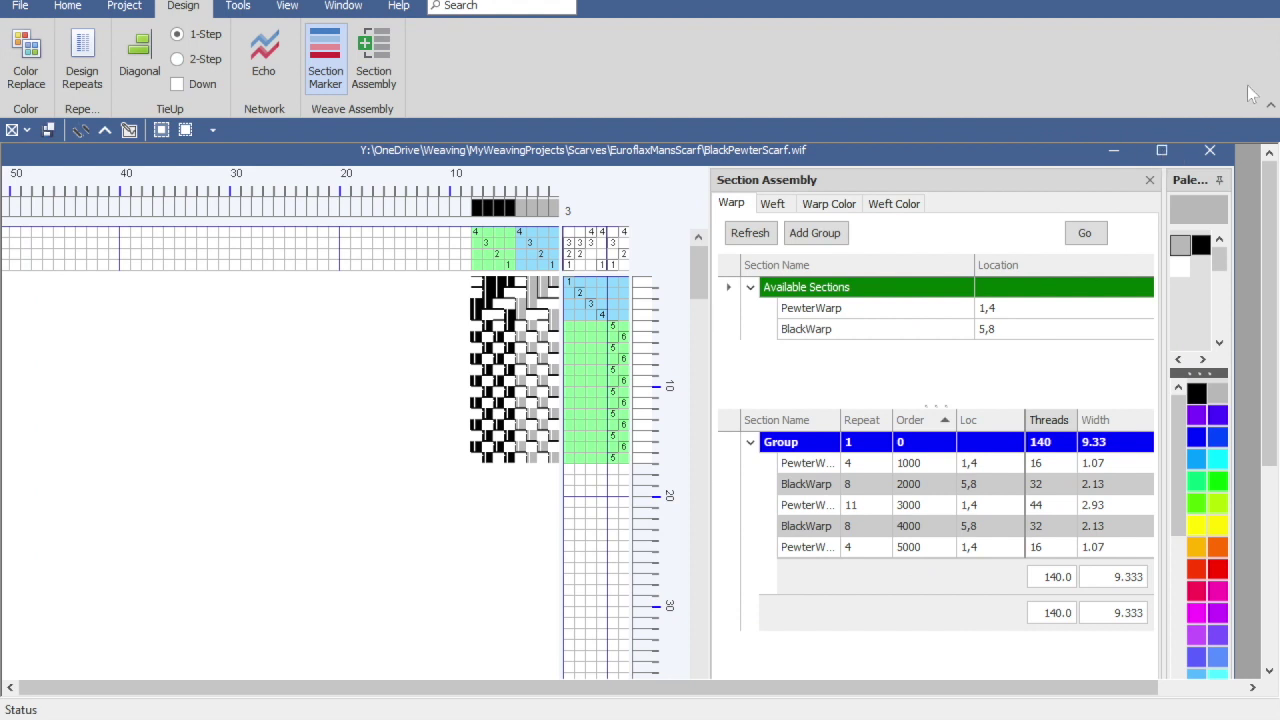
click(1270, 104)
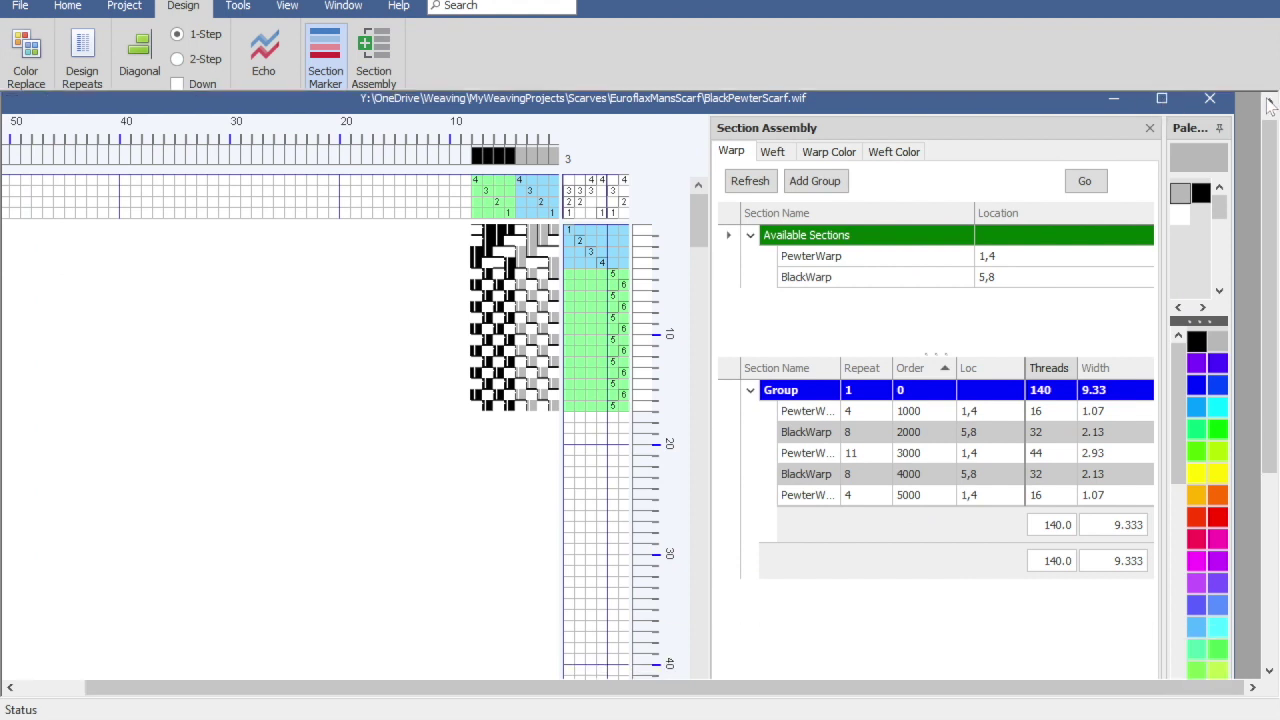
click(1161, 98)
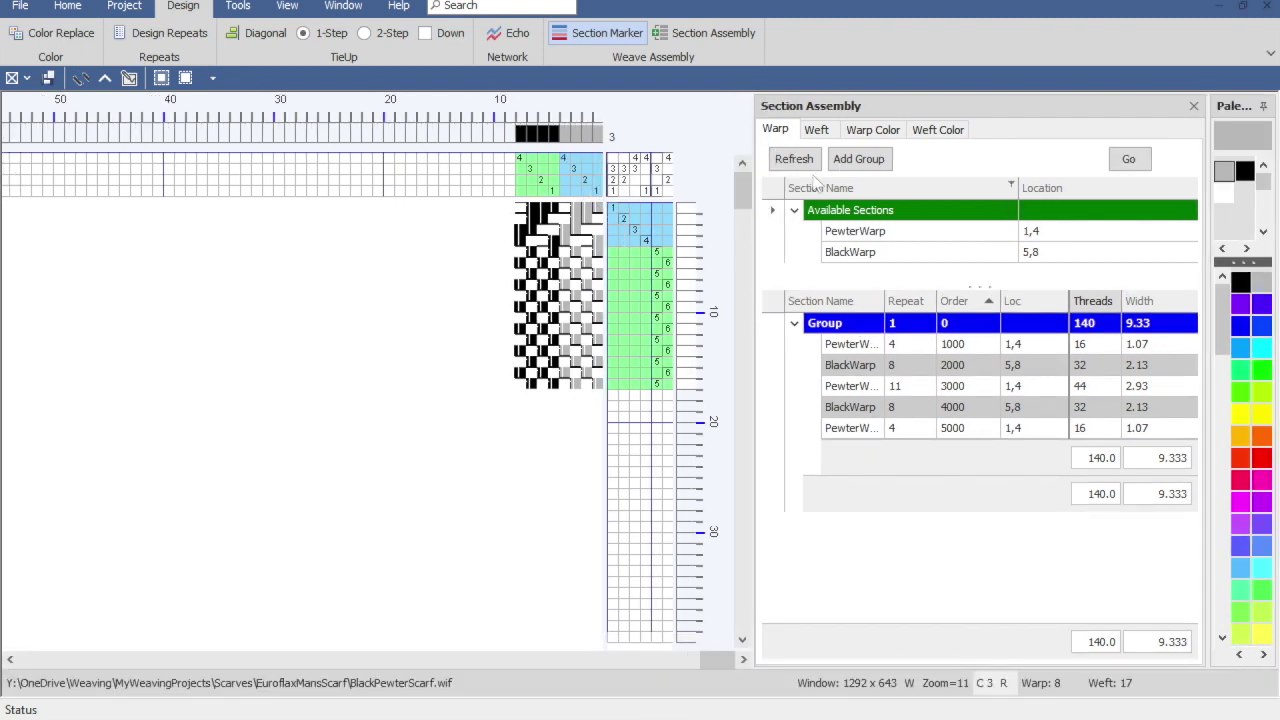
click(818, 131)
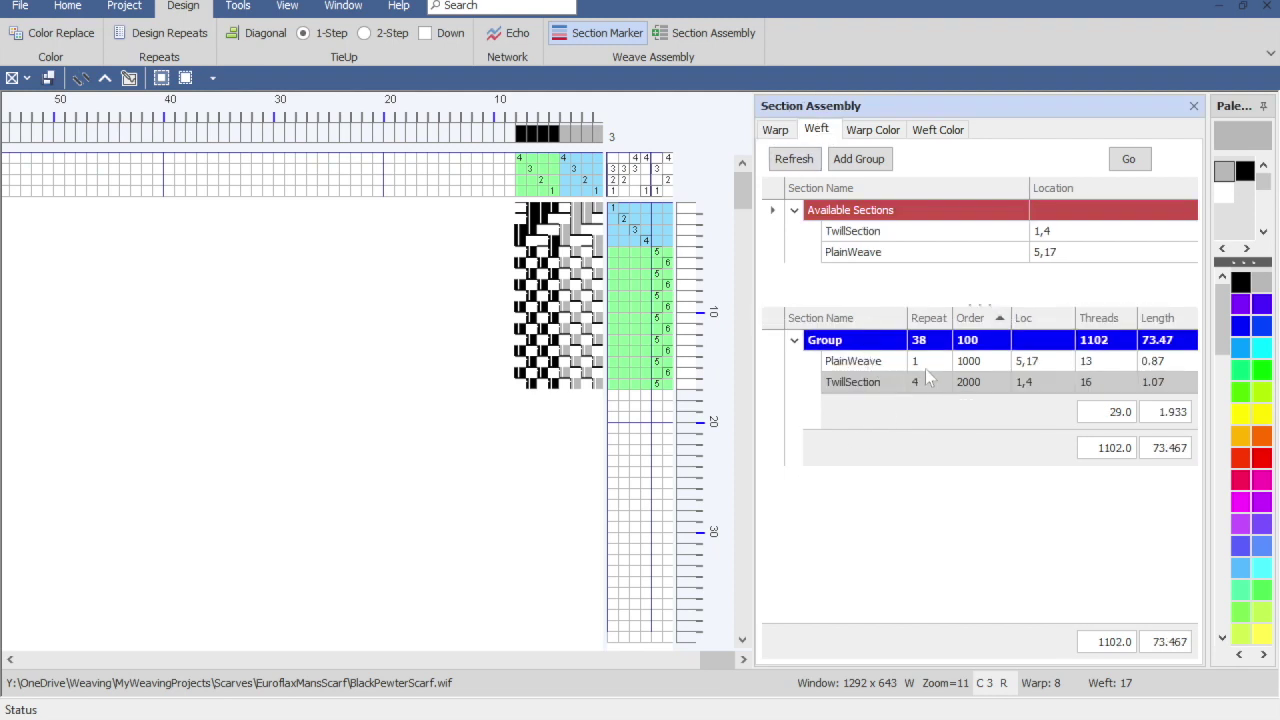
Try a repeat of 8 for TwillSection in the weft group and refresh the totals.
click(924, 384)
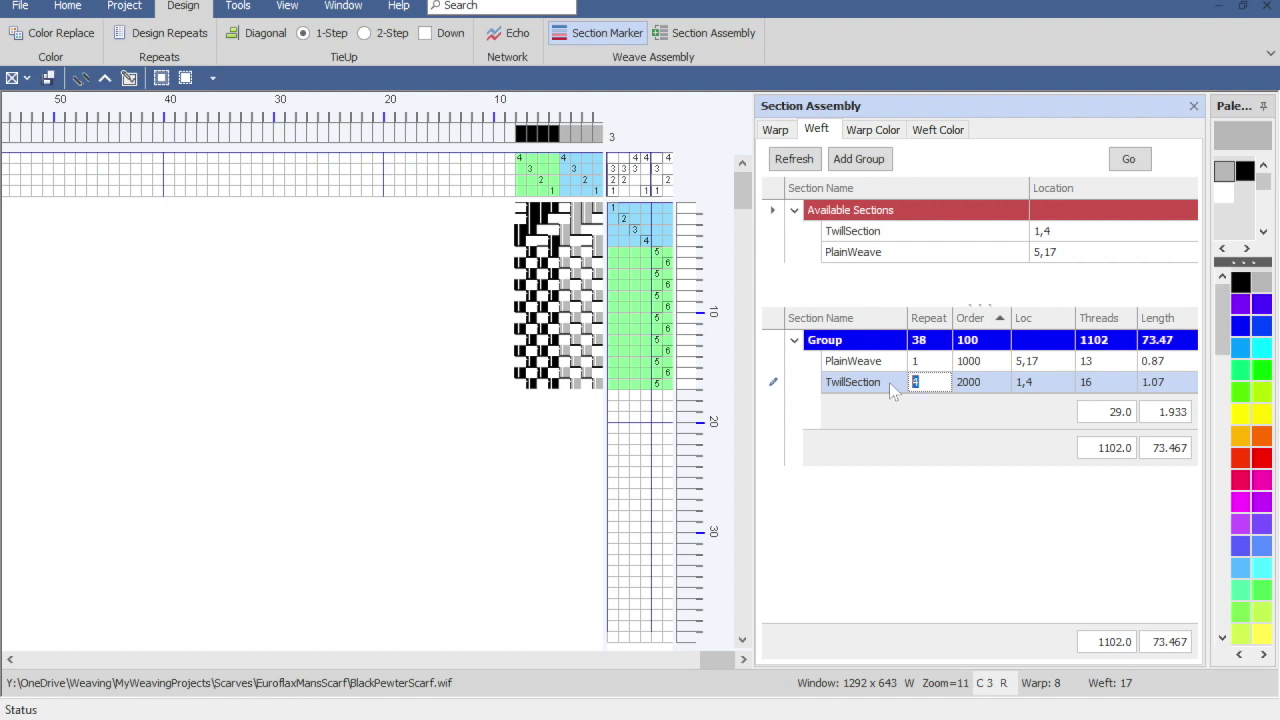
text(8)
click(799, 166)
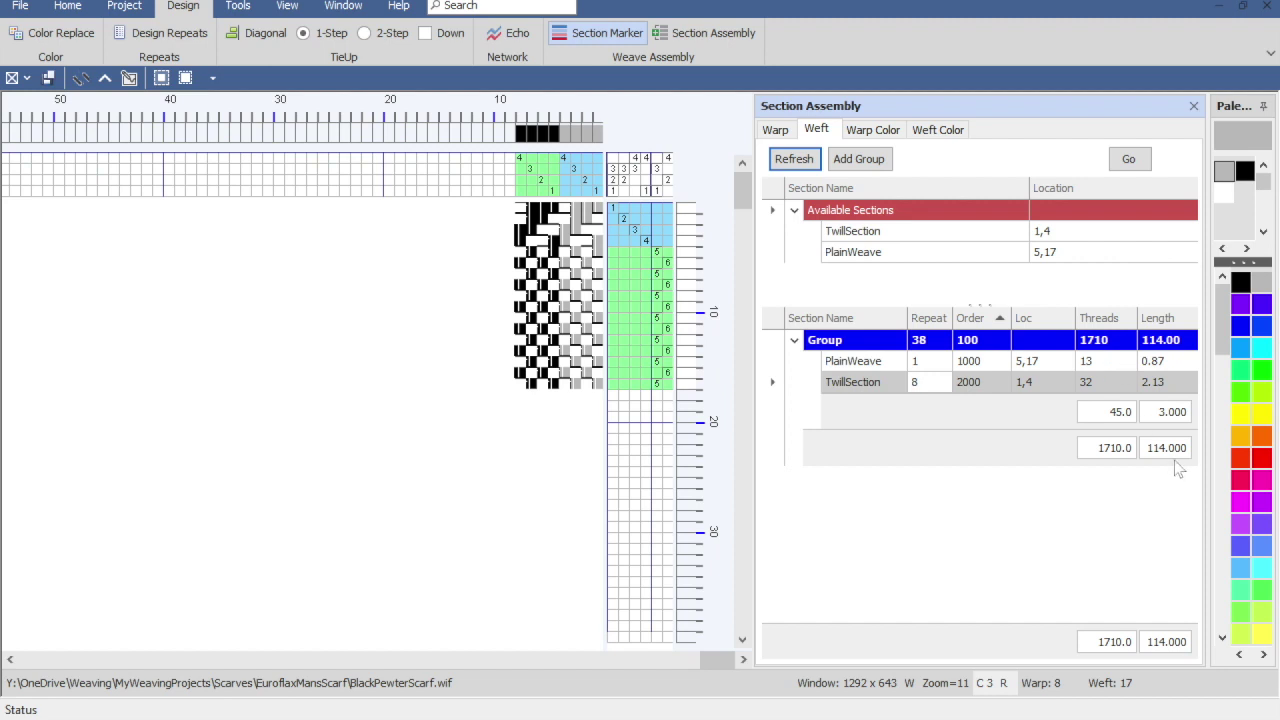
Try a repeat of 6 for TwillSection in the weft group and refresh the totals.
click(930, 385)
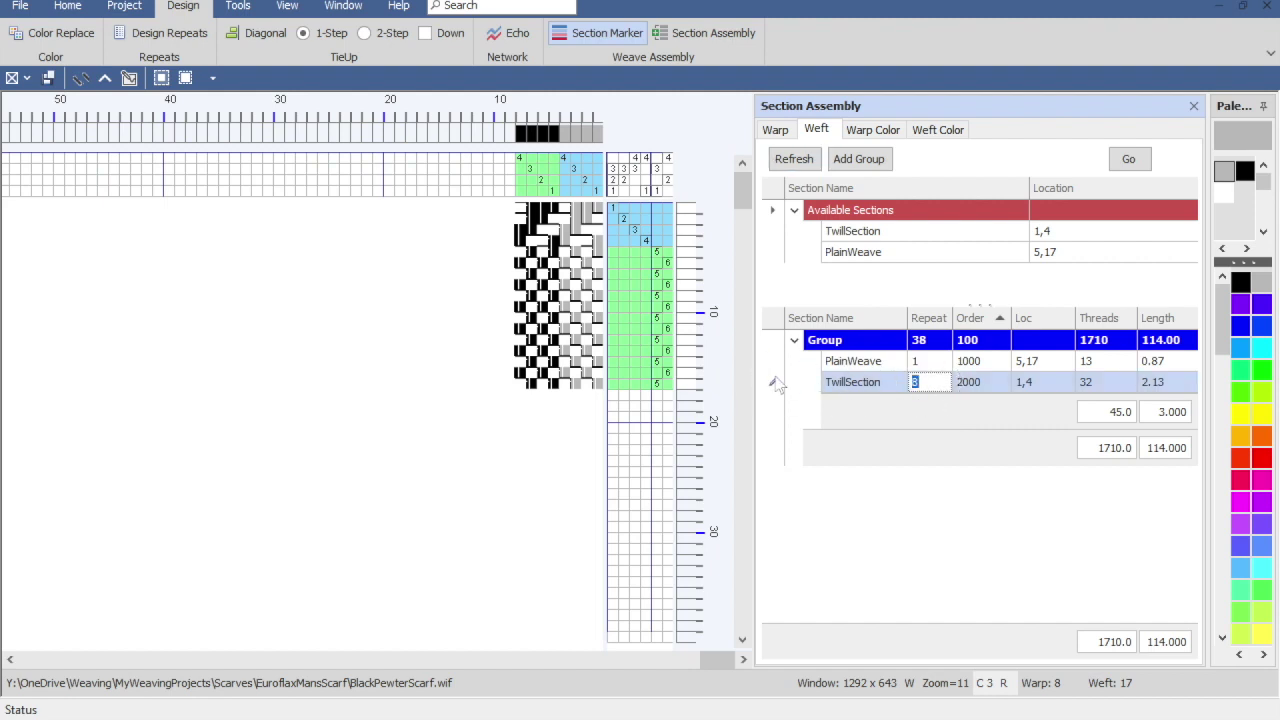
text(6)
click(795, 160)
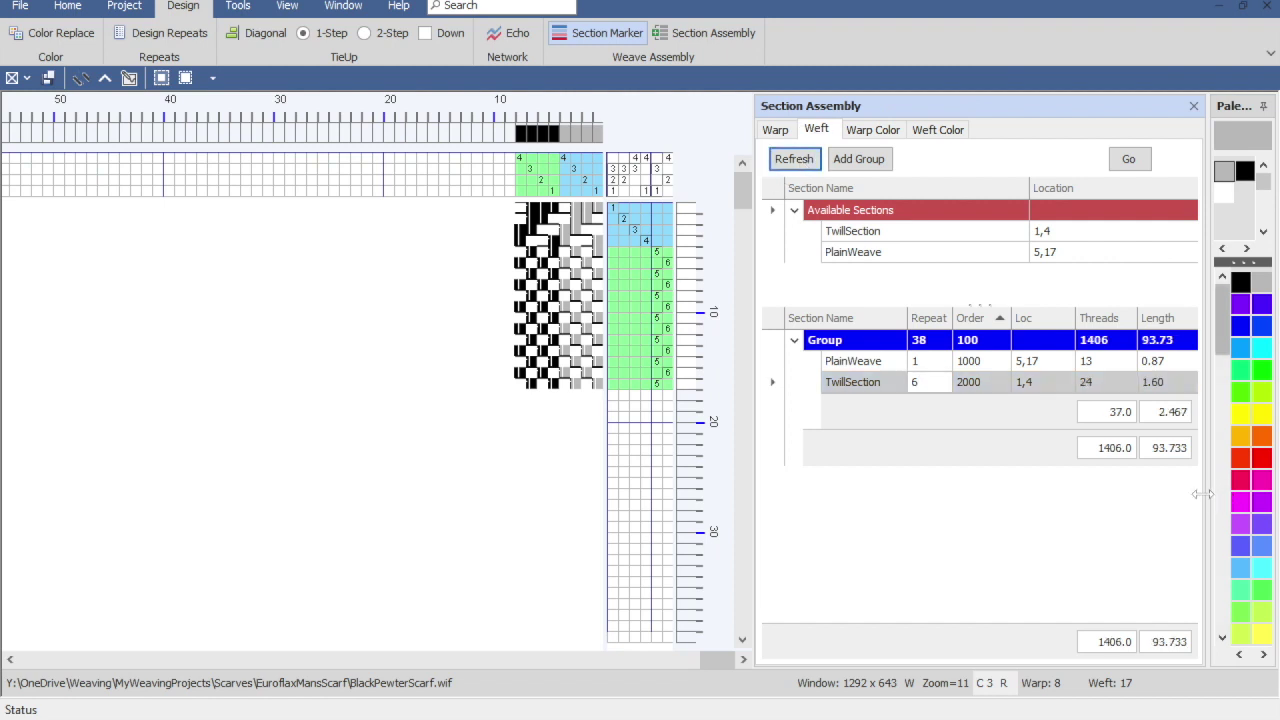
Set the TwillSection repeat to 3 in the weft group and refresh the totals.
click(935, 383)
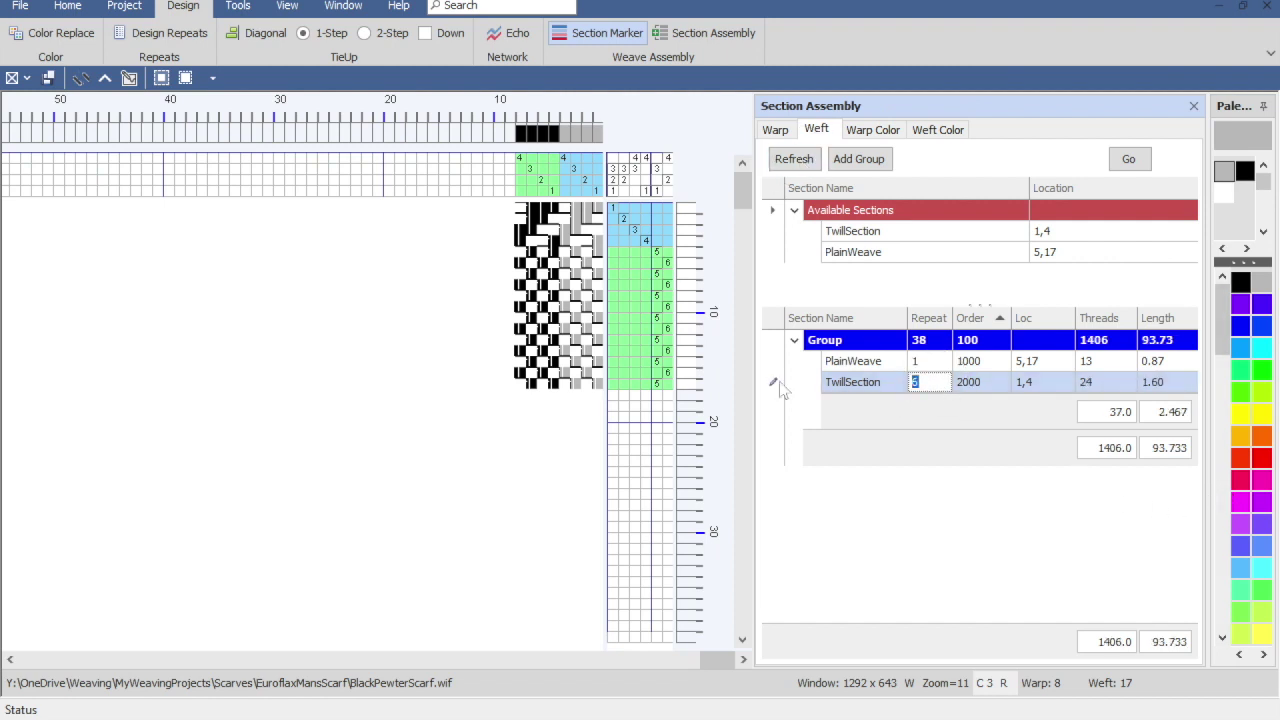
text(3)
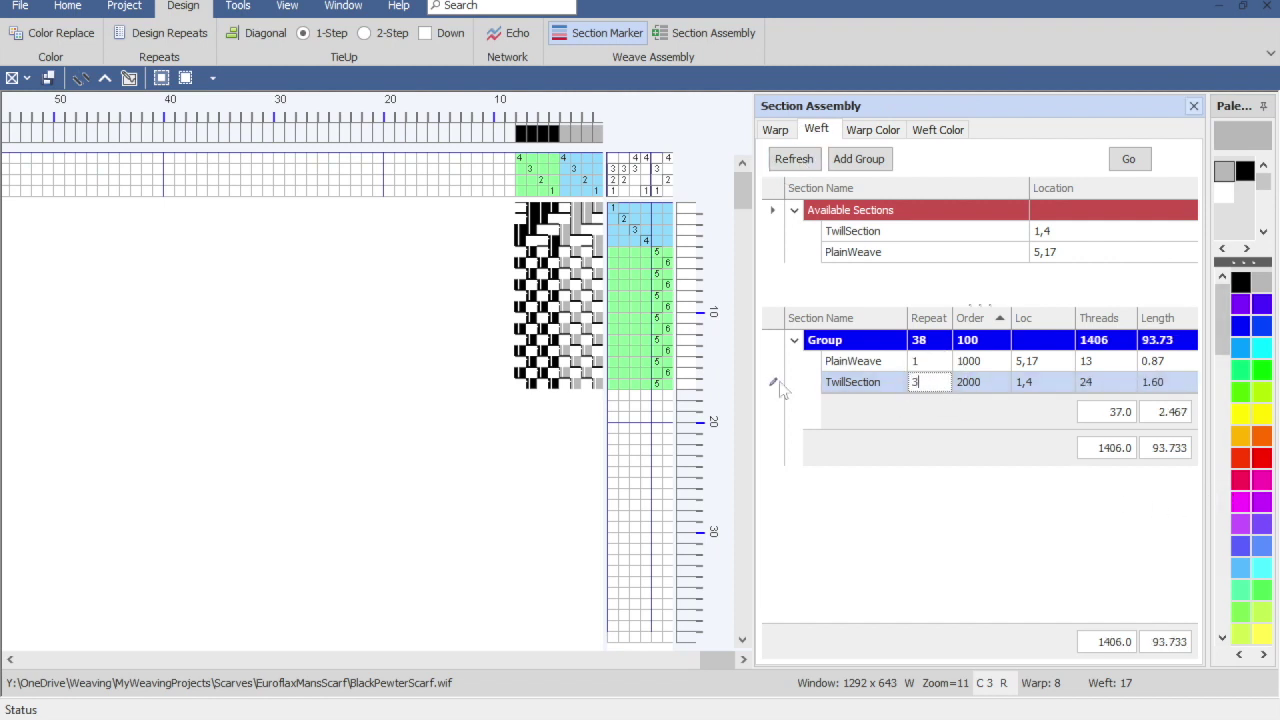
click(795, 160)
Set the PlainWeave repeat to 4 in the weft group and refresh the totals.
click(938, 362)
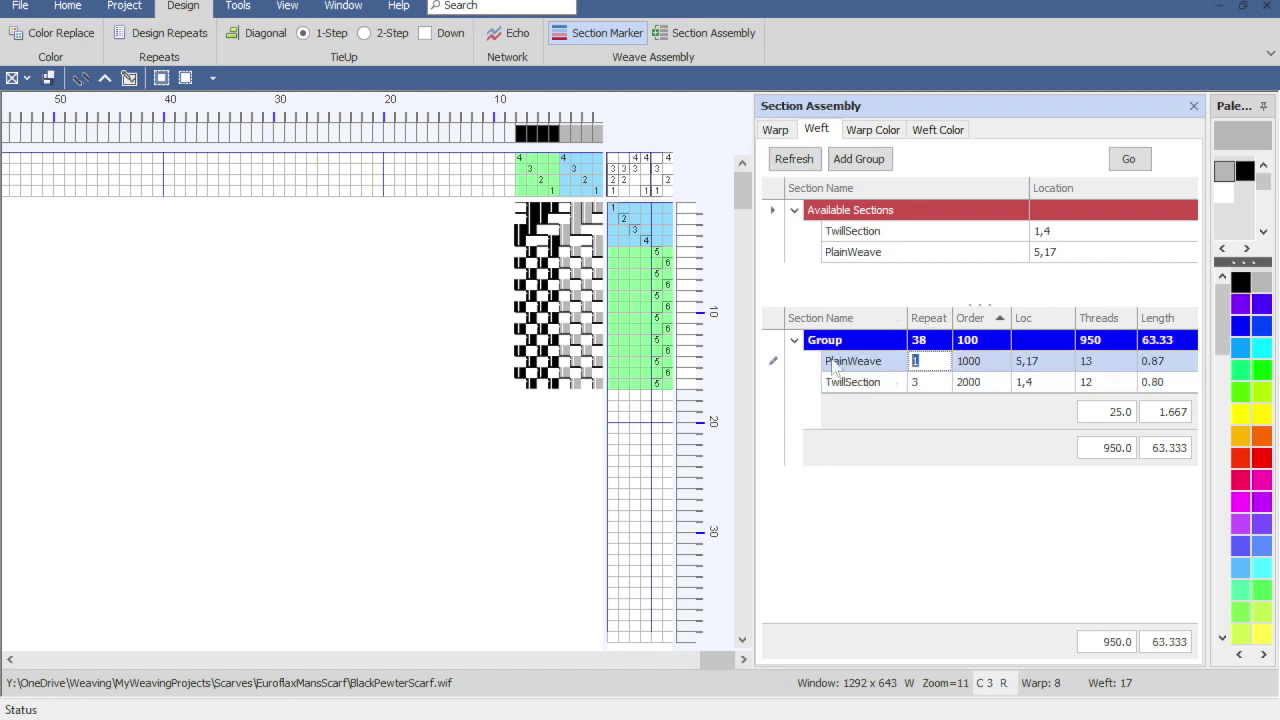
text(4)
click(795, 160)
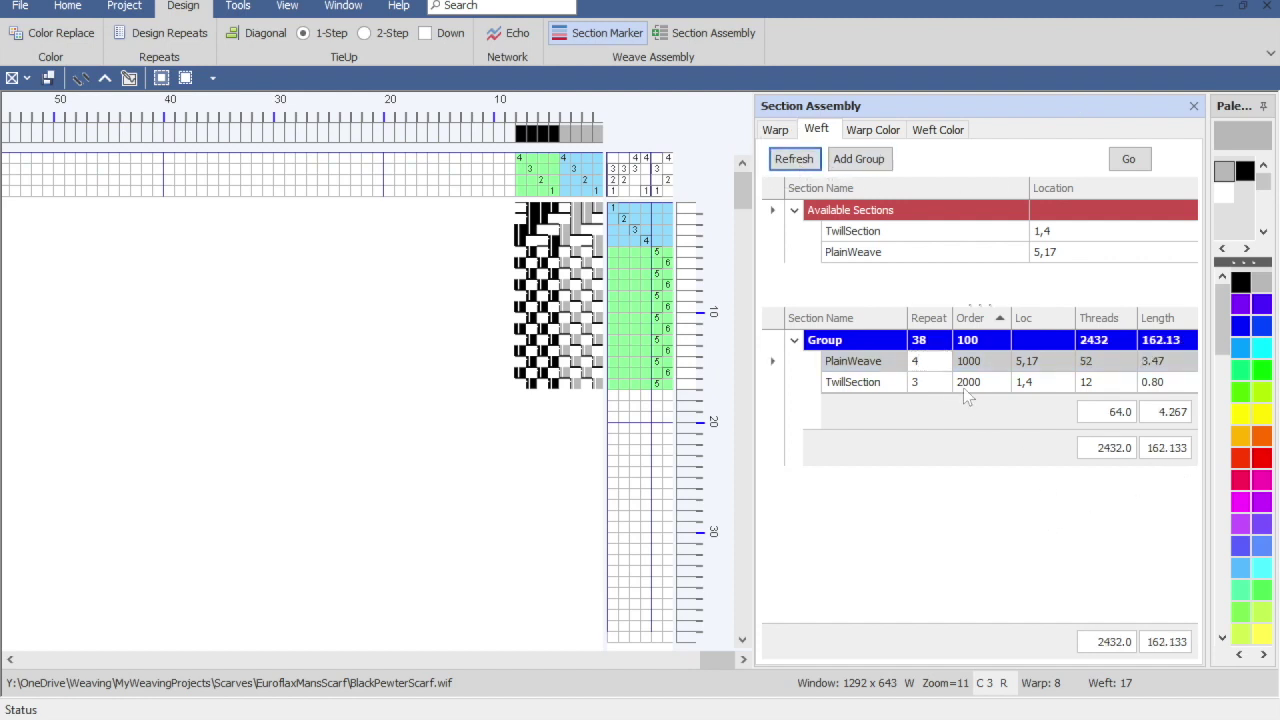
Set the repeat of the whole weft group to 30 and refresh the totals.
click(930, 341)
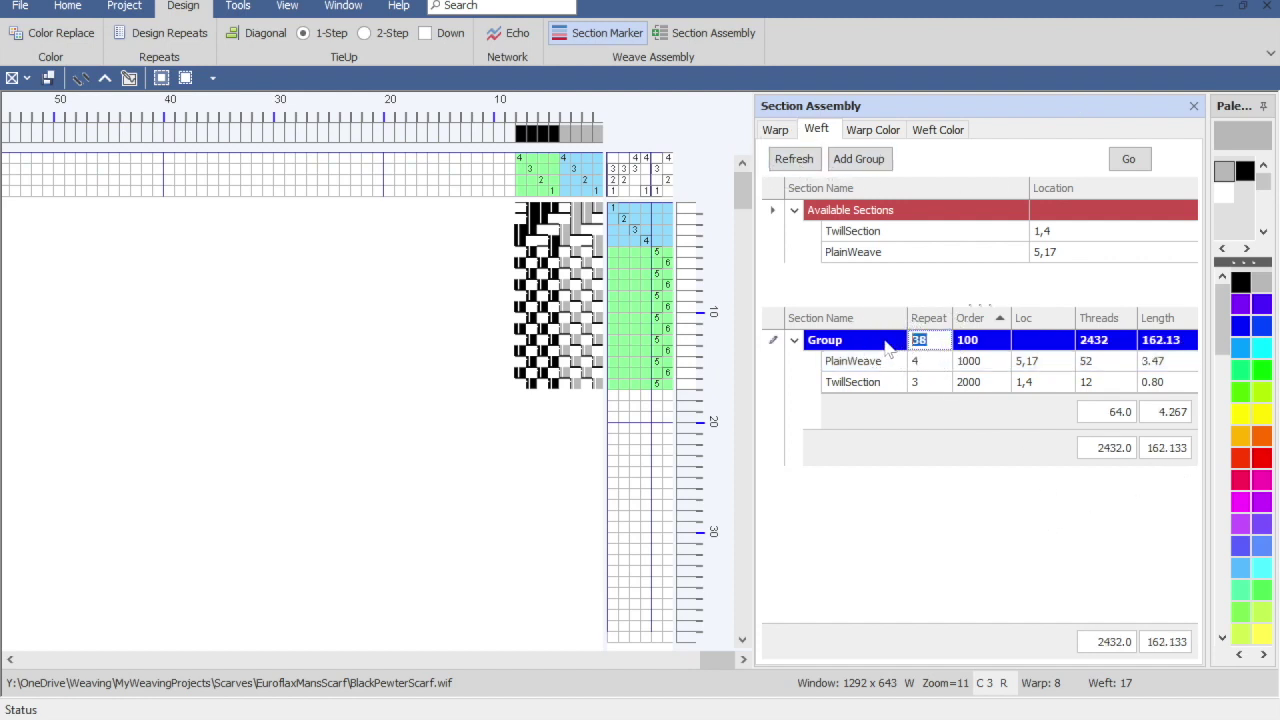
text(30)
click(784, 159)
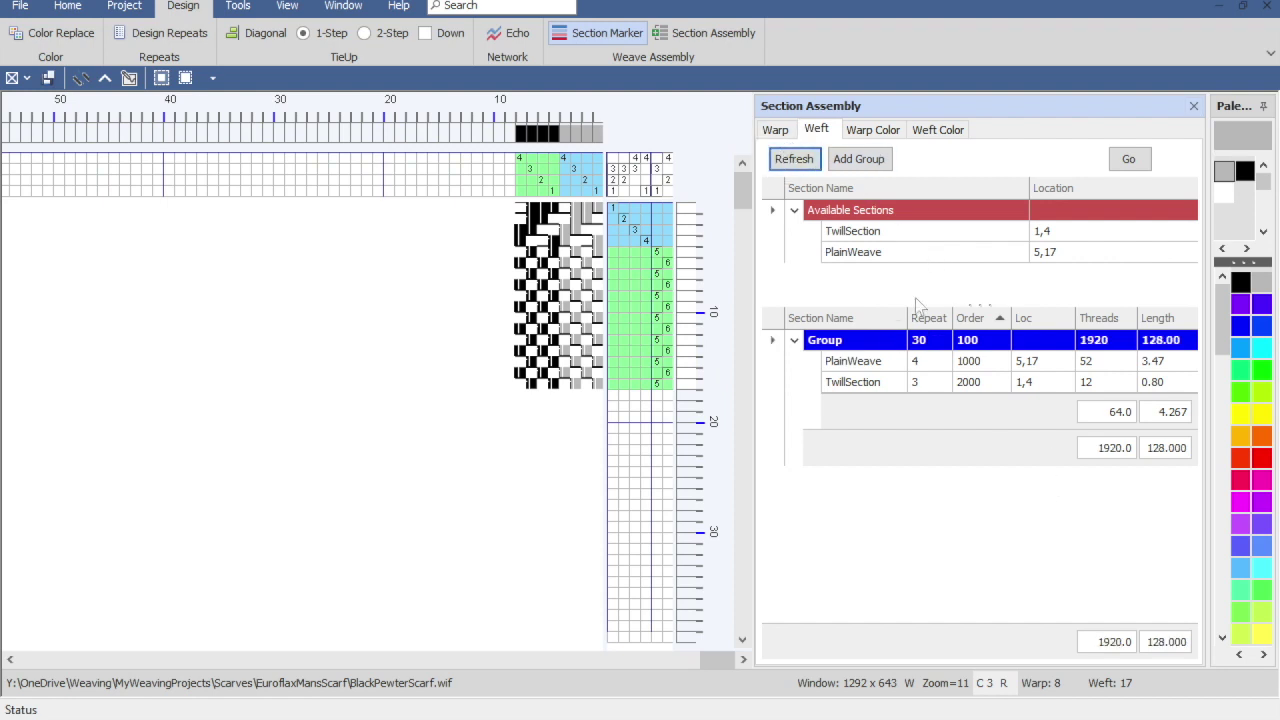
Try repeats of 24 and 20 for the whole weft group, refreshing the totals after each value.
click(930, 340)
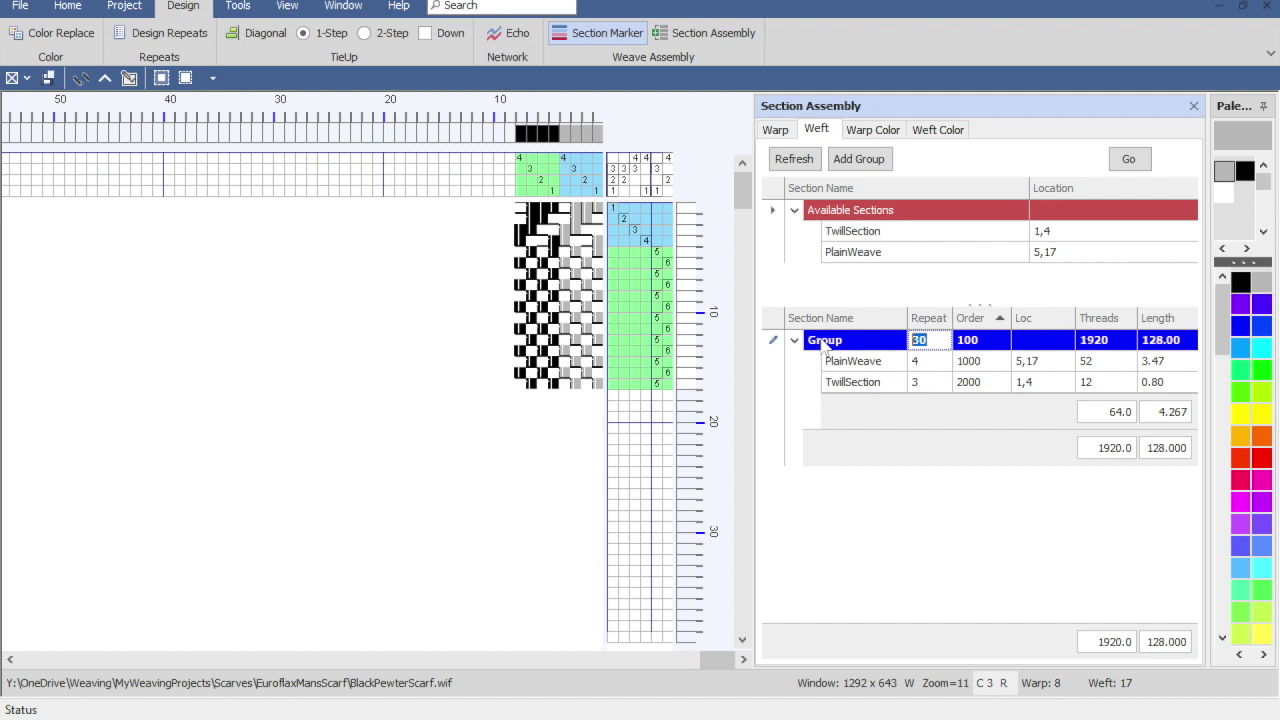
text(24)
click(793, 160)
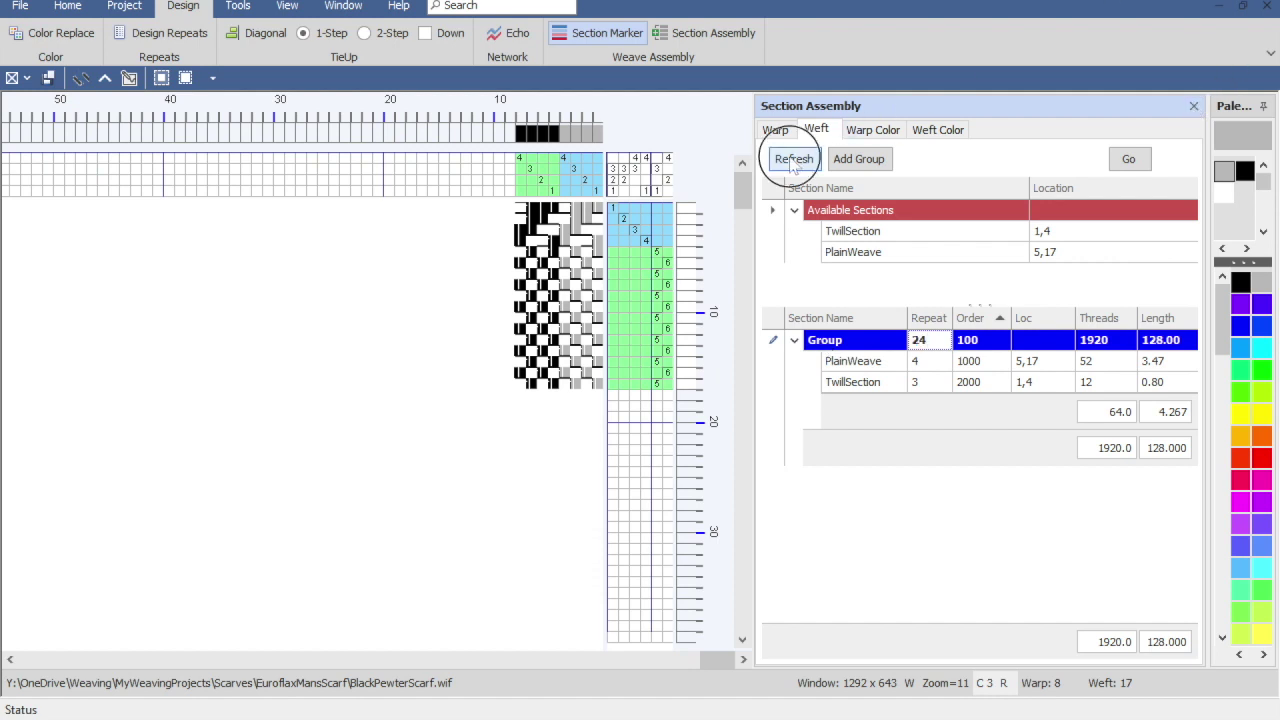
click(930, 340)
text(20)
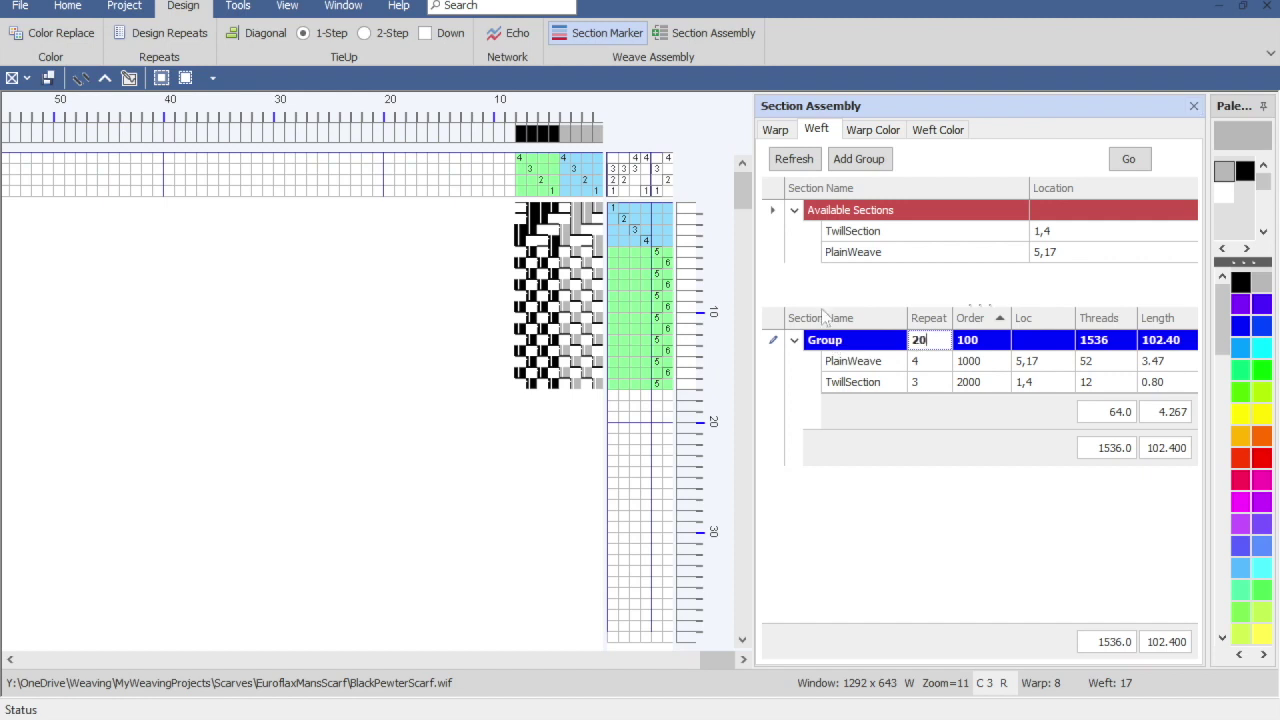
click(794, 160)
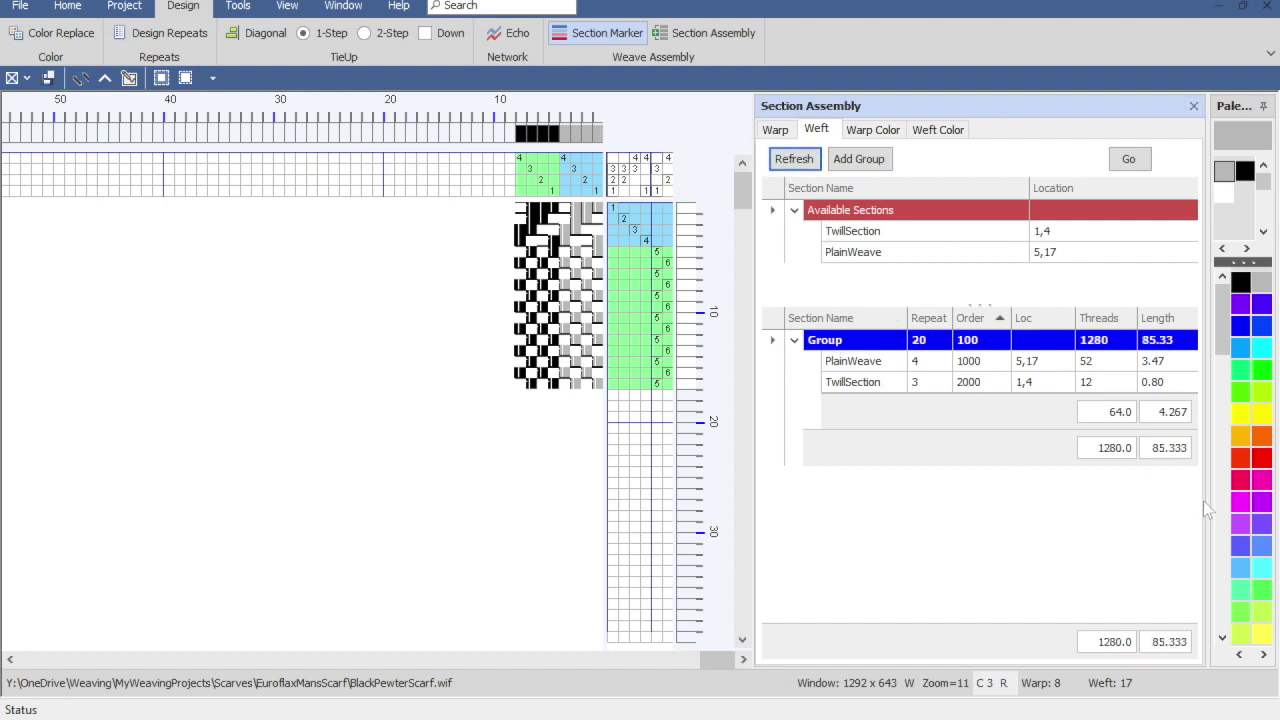
Set the repeat of the whole weft group to 18 and refresh the totals.
click(935, 341)
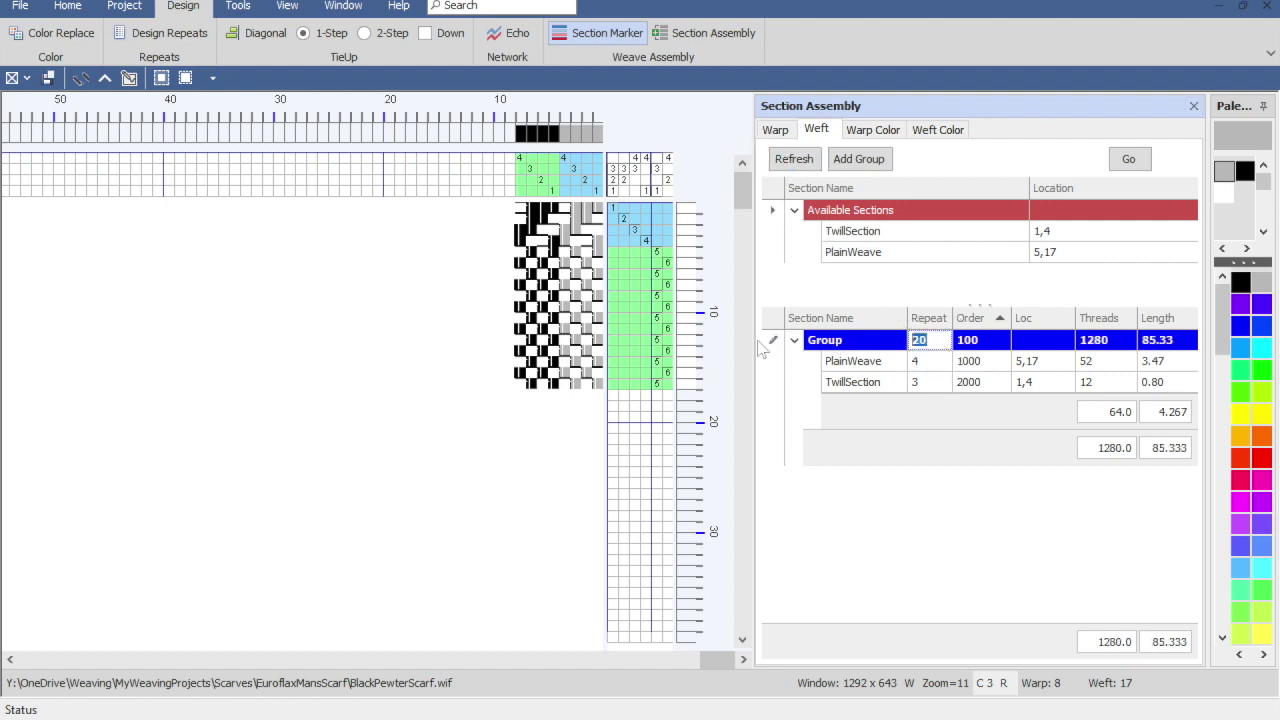
text(18)
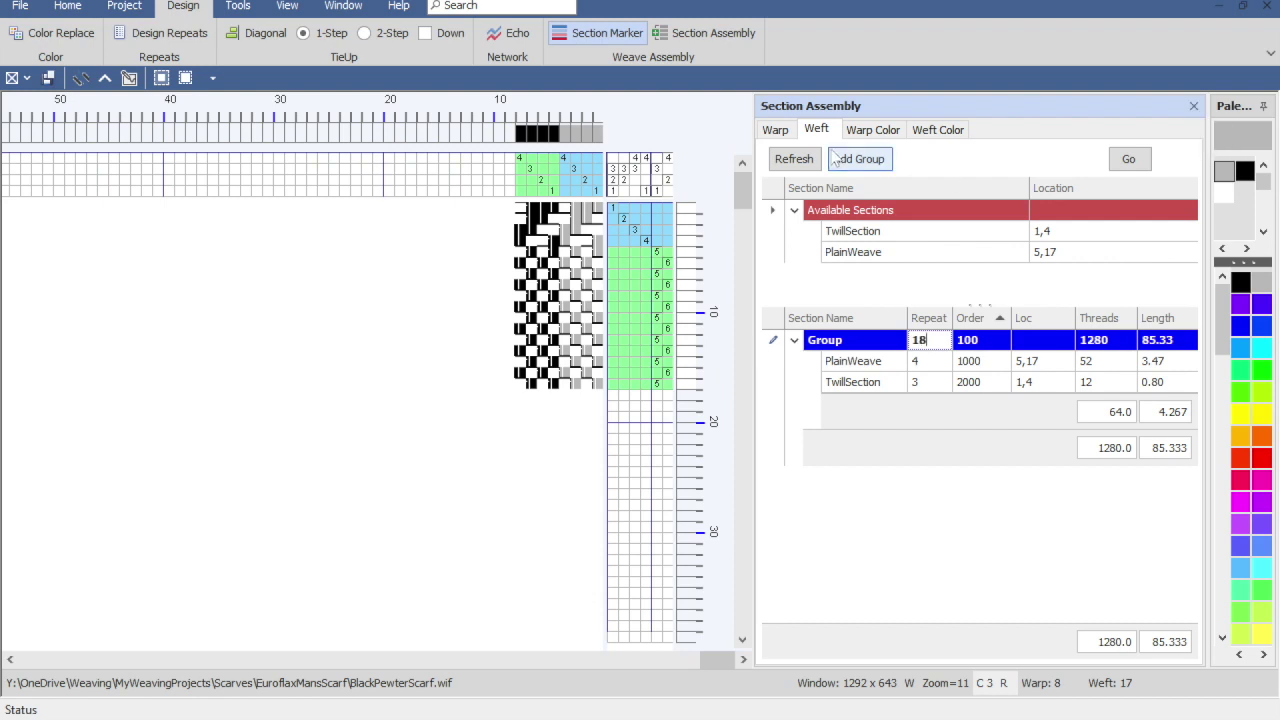
click(794, 159)
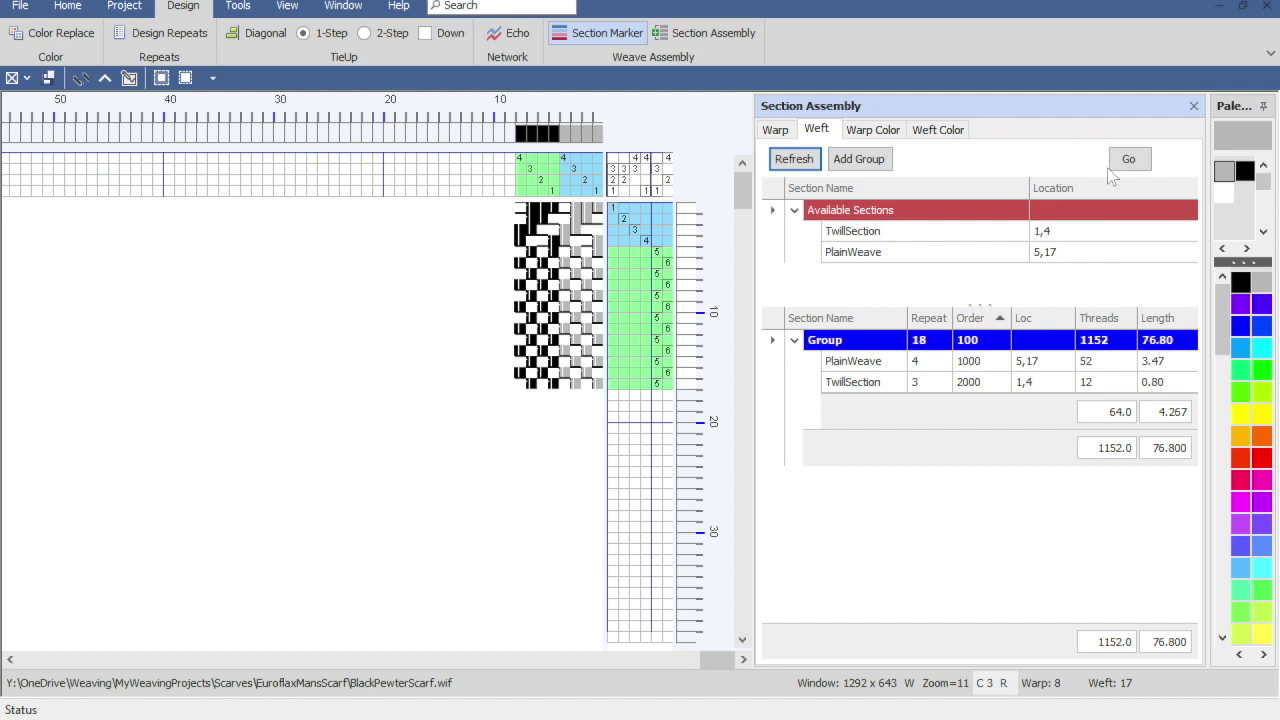
Assemble the full drawdown and examine the plain weave and twill bands at several scales.
click(1138, 162)
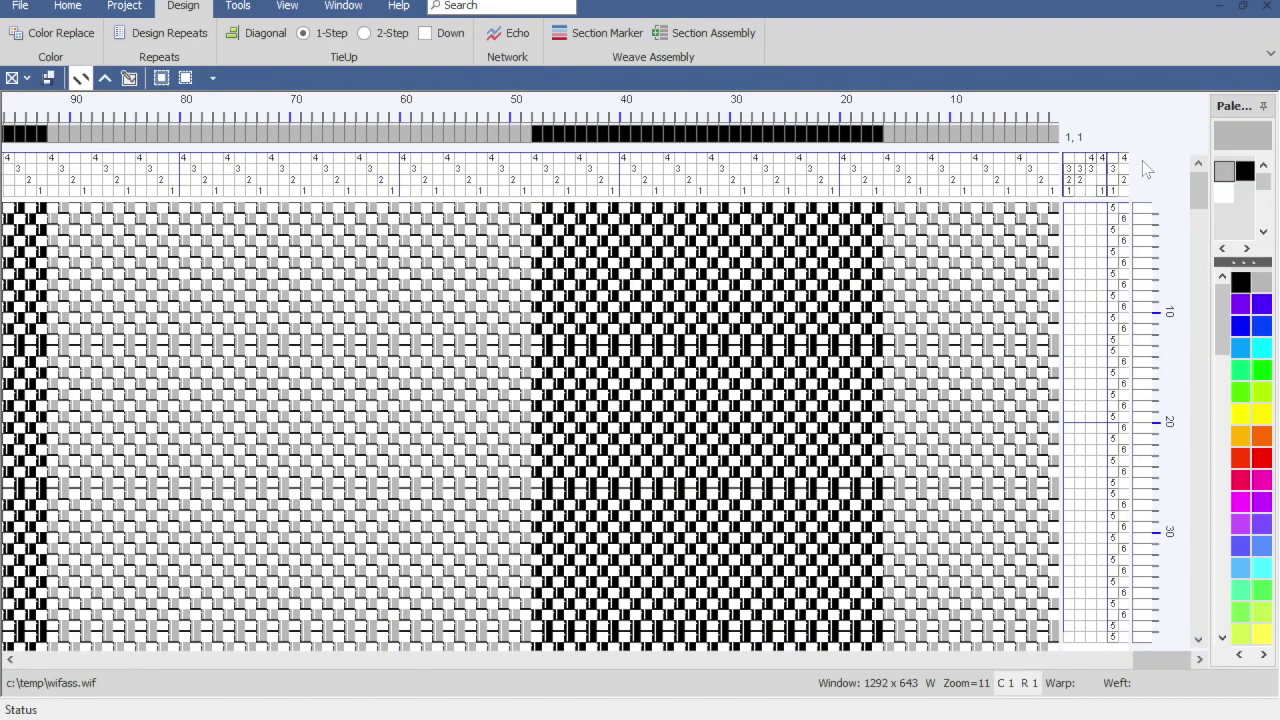
scroll(1147, 170, down, 7)
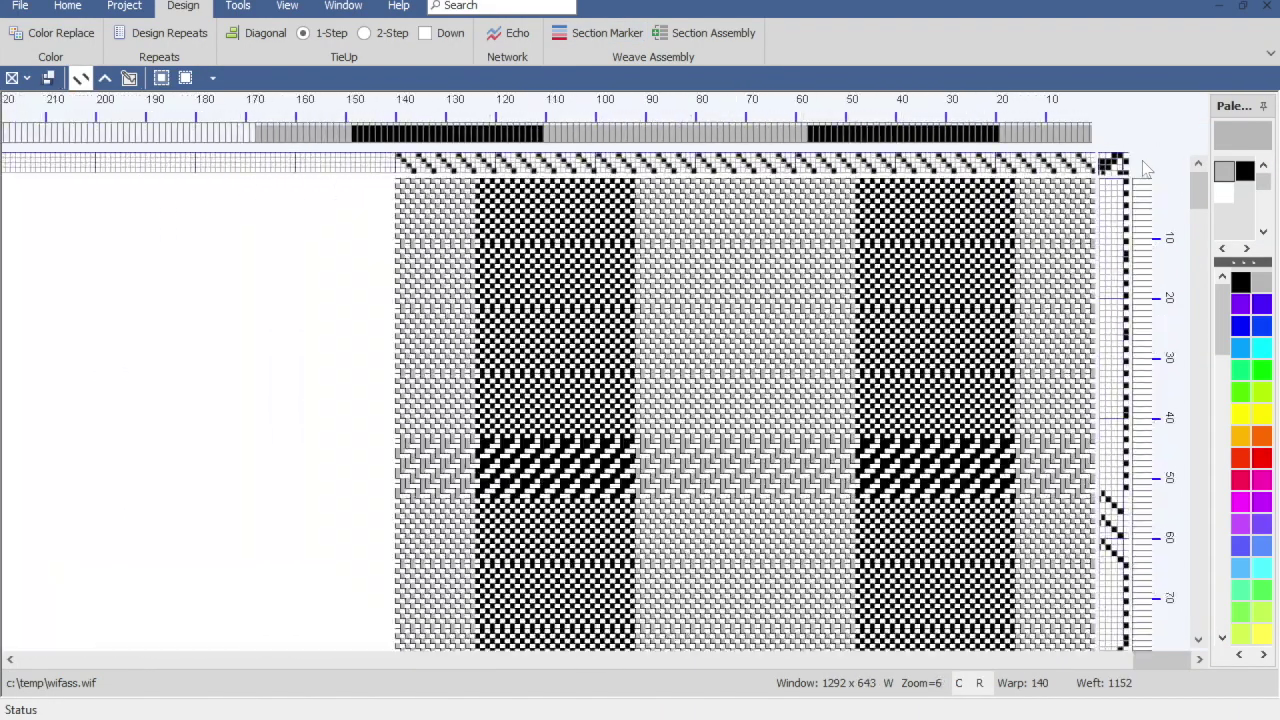
scroll(1147, 170, down, 2)
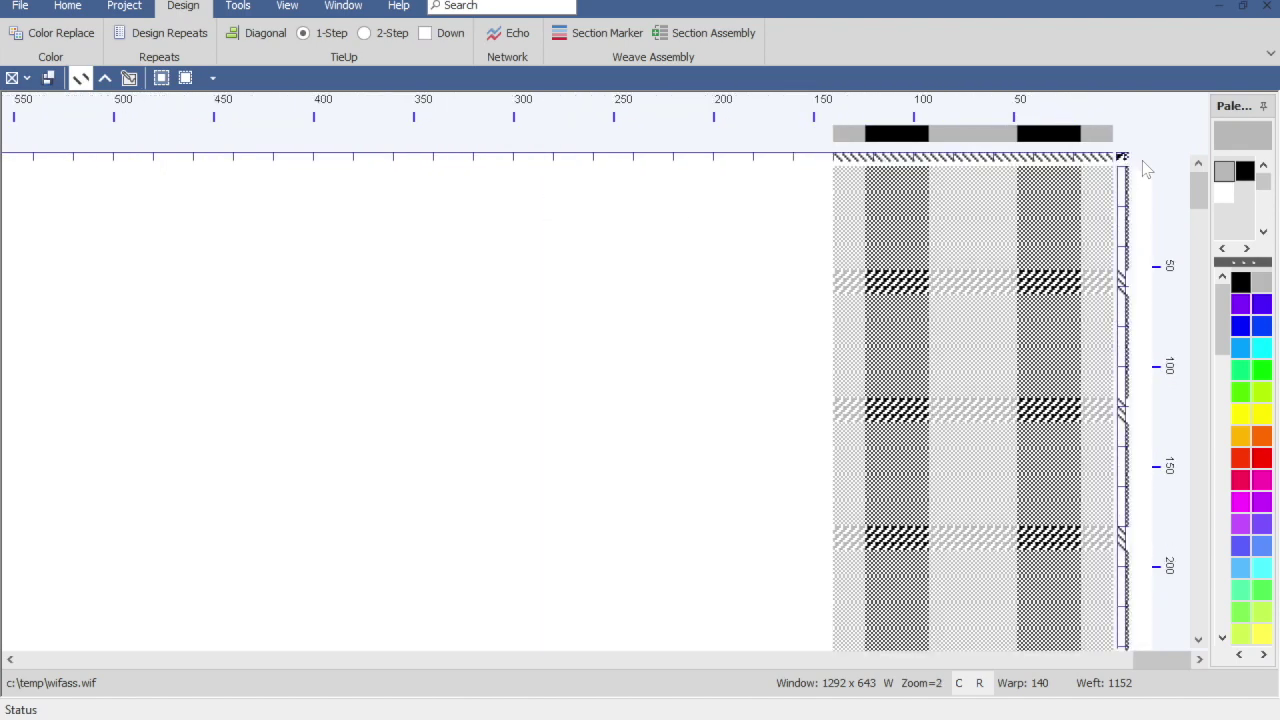
scroll(1147, 170, up, 2)
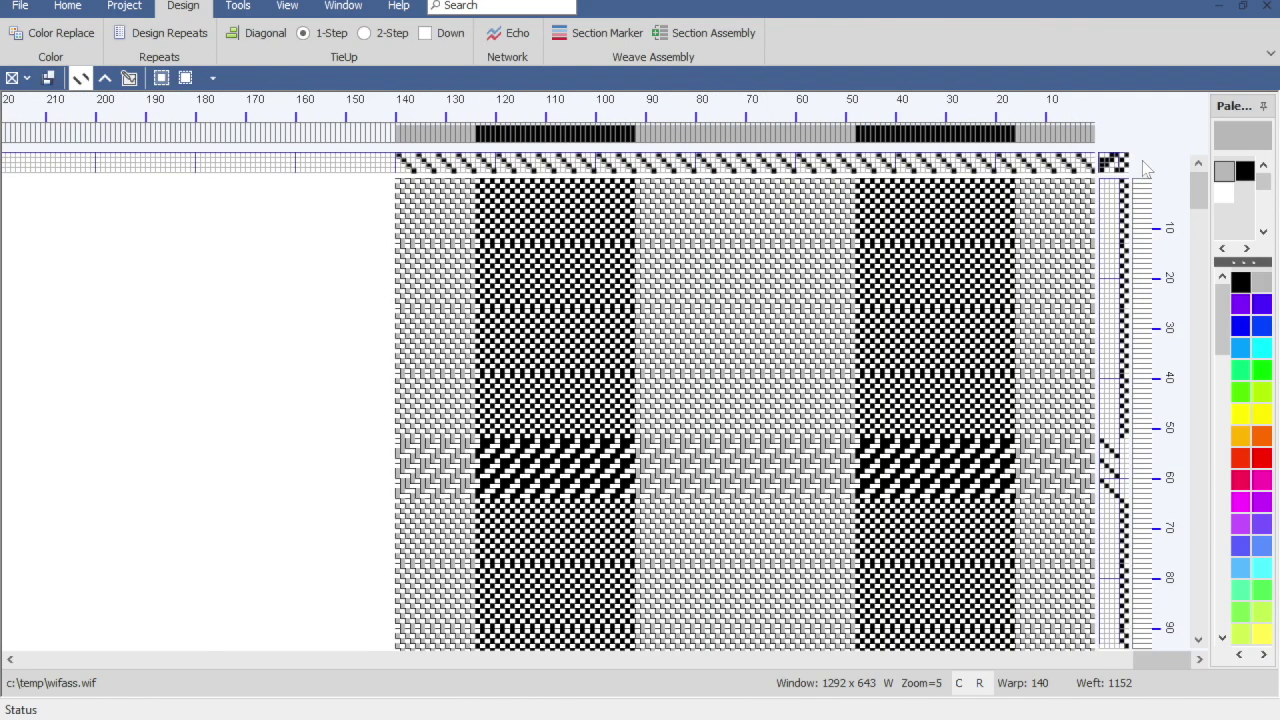
scroll(1147, 170, up, 1)
scroll(1147, 170, up, 1)
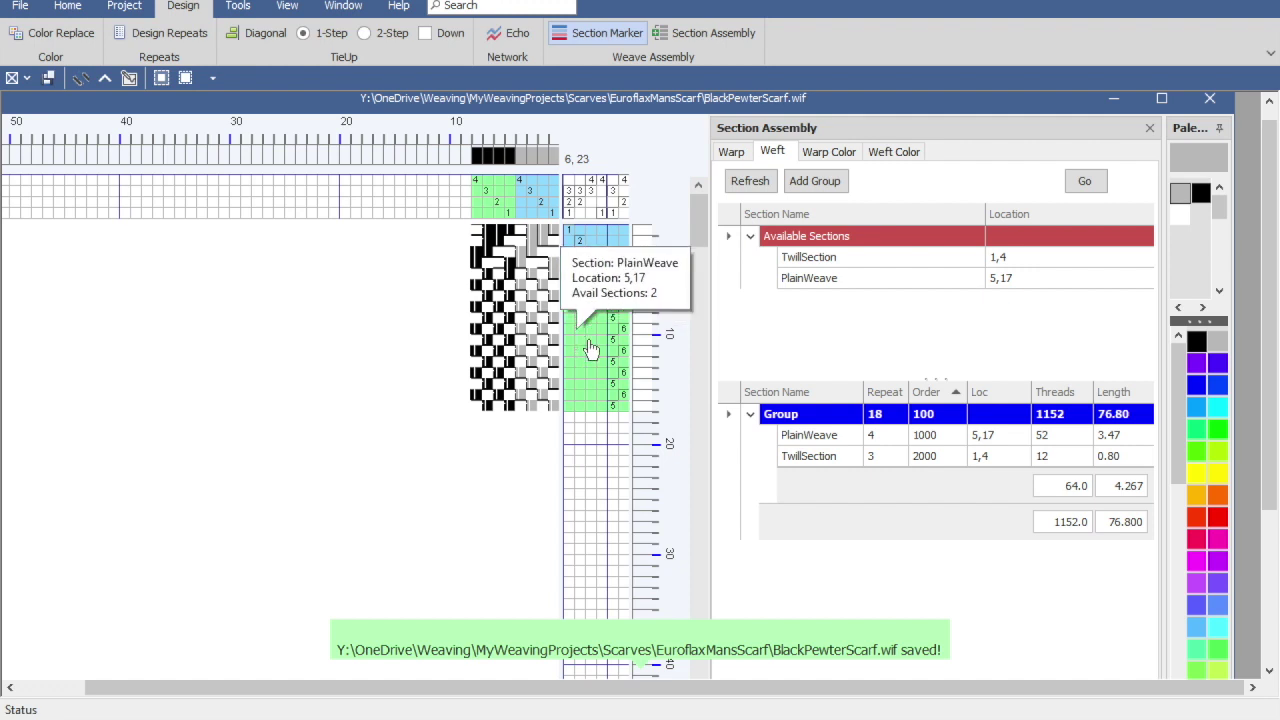
Change the location of the PlainWeave weft section to 5,16 and check its marked range in the treadling.
double_click(828, 281)
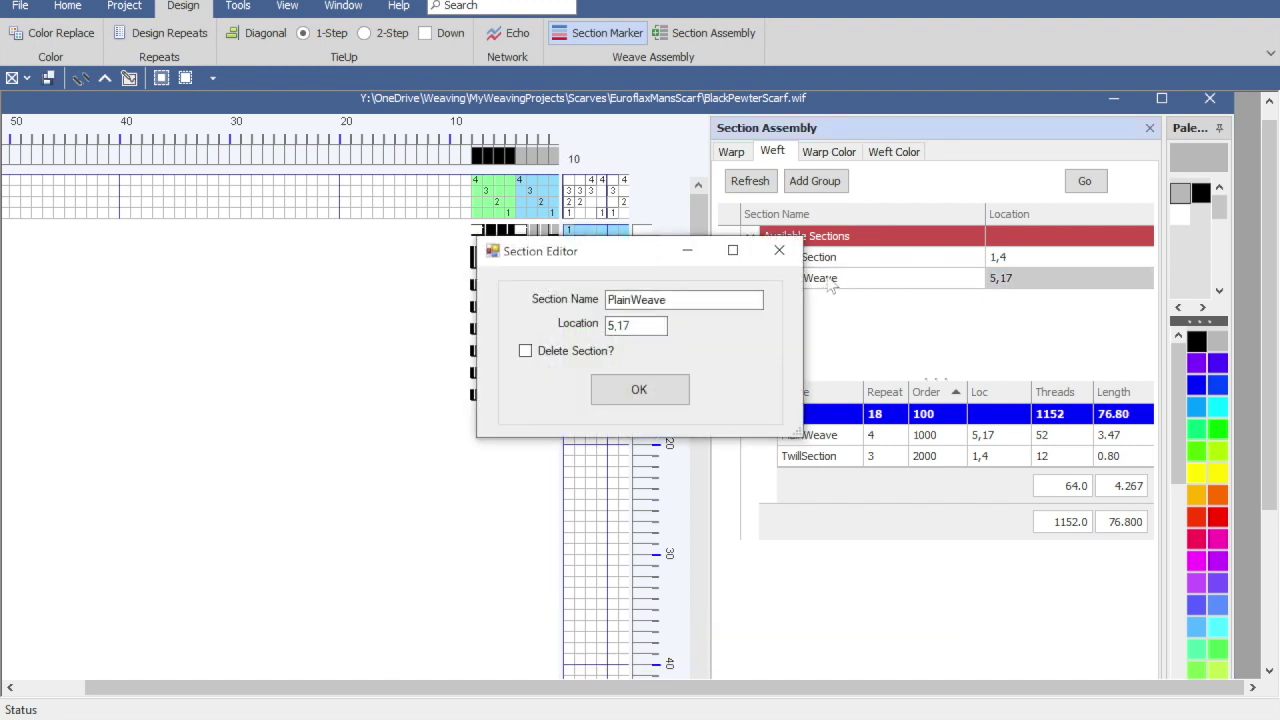
click(641, 330)
text(6)
click(655, 392)
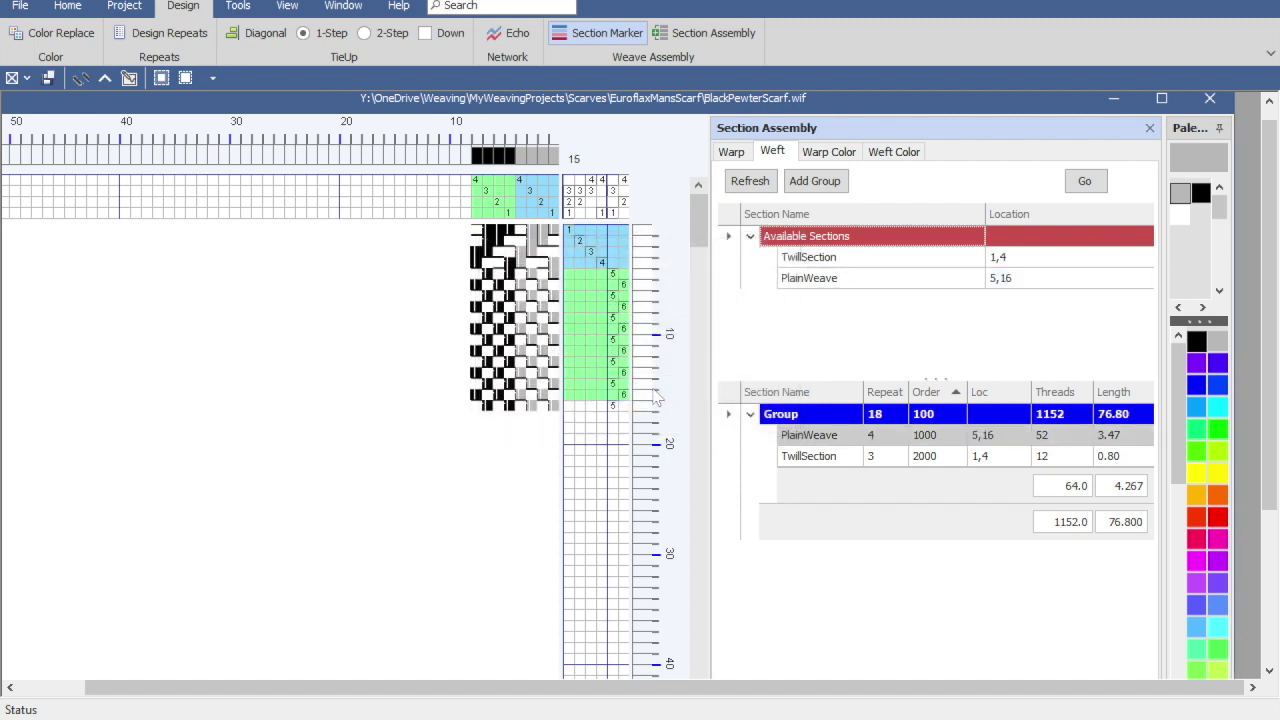
mouse_move(617, 422)
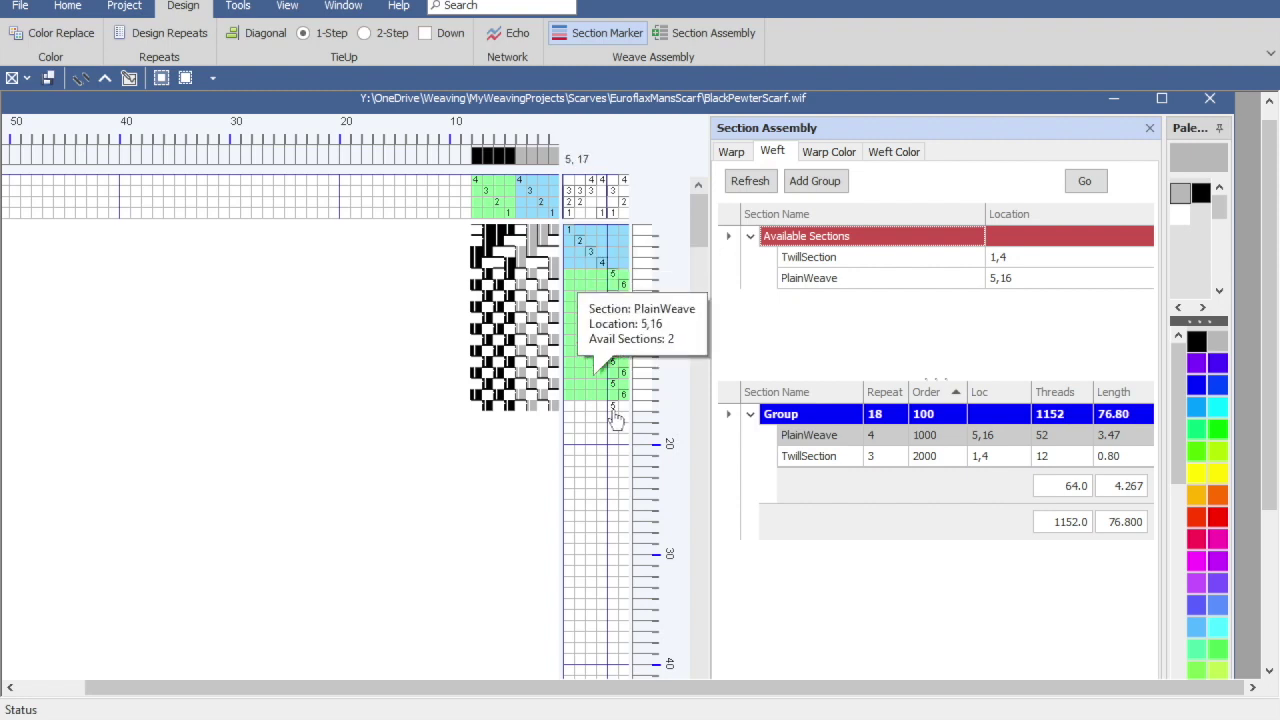
Reassemble the full drawdown, examine the transitions between plain weave and twill, and return to the BlackPewterScarf.wif draft.
click(1090, 184)
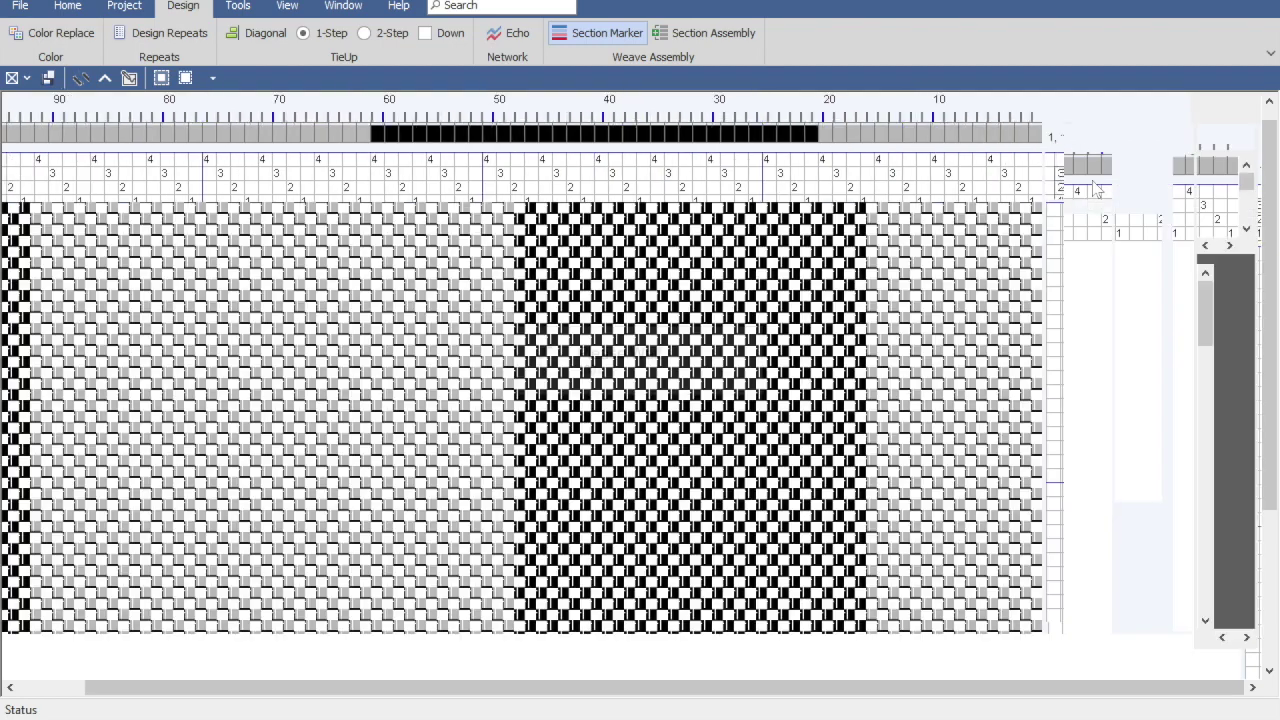
scroll(1095, 188, down, 8)
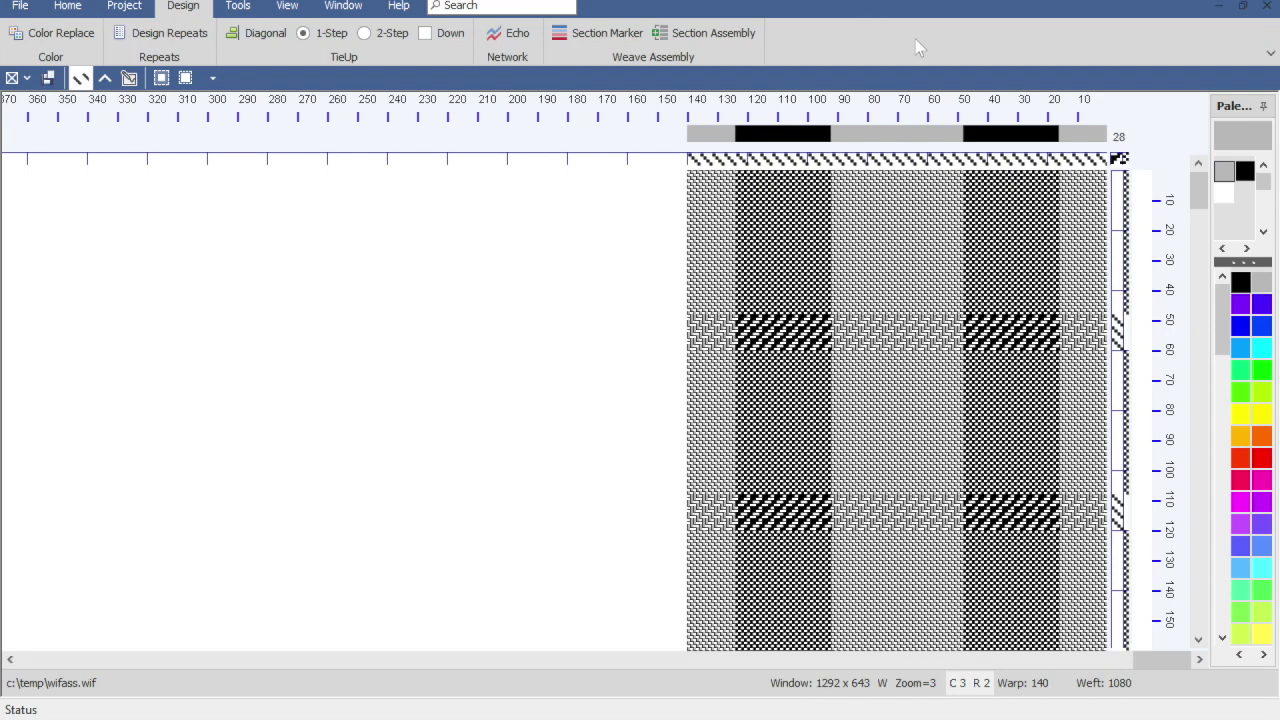
key(ctrl+Tab)
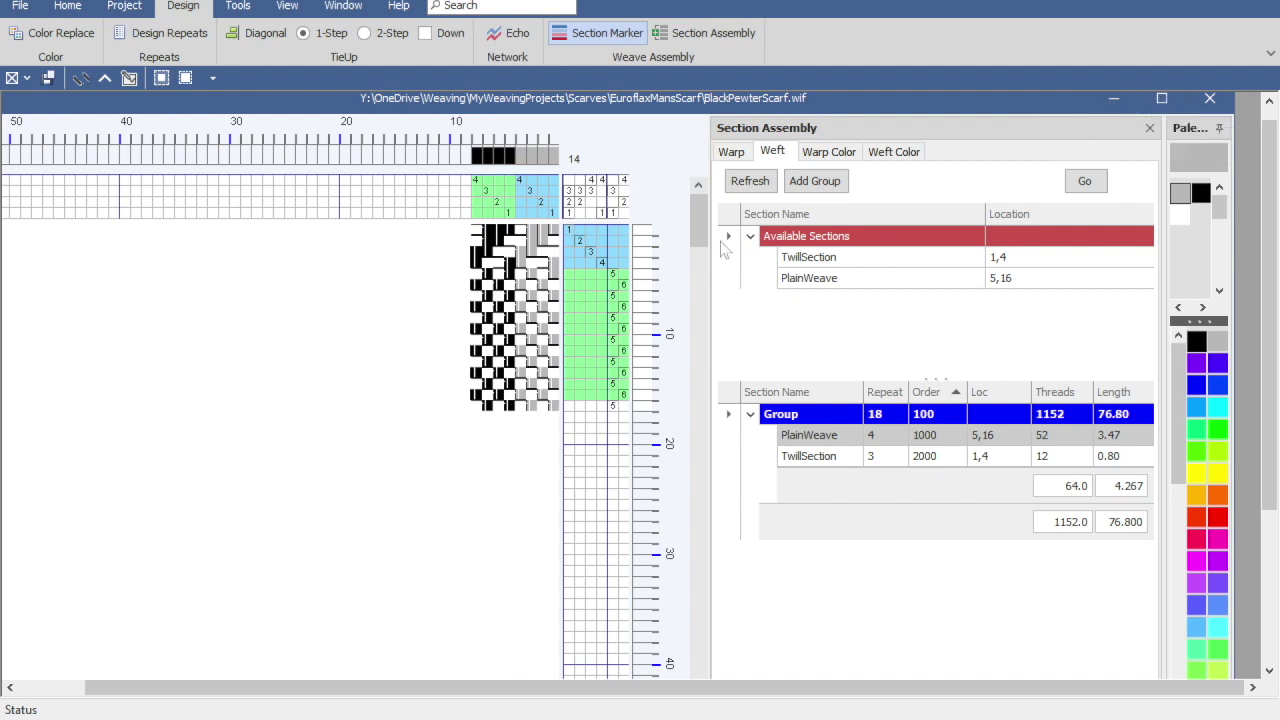
Set the repeat of the whole warp group to 2 and refresh the totals.
click(731, 152)
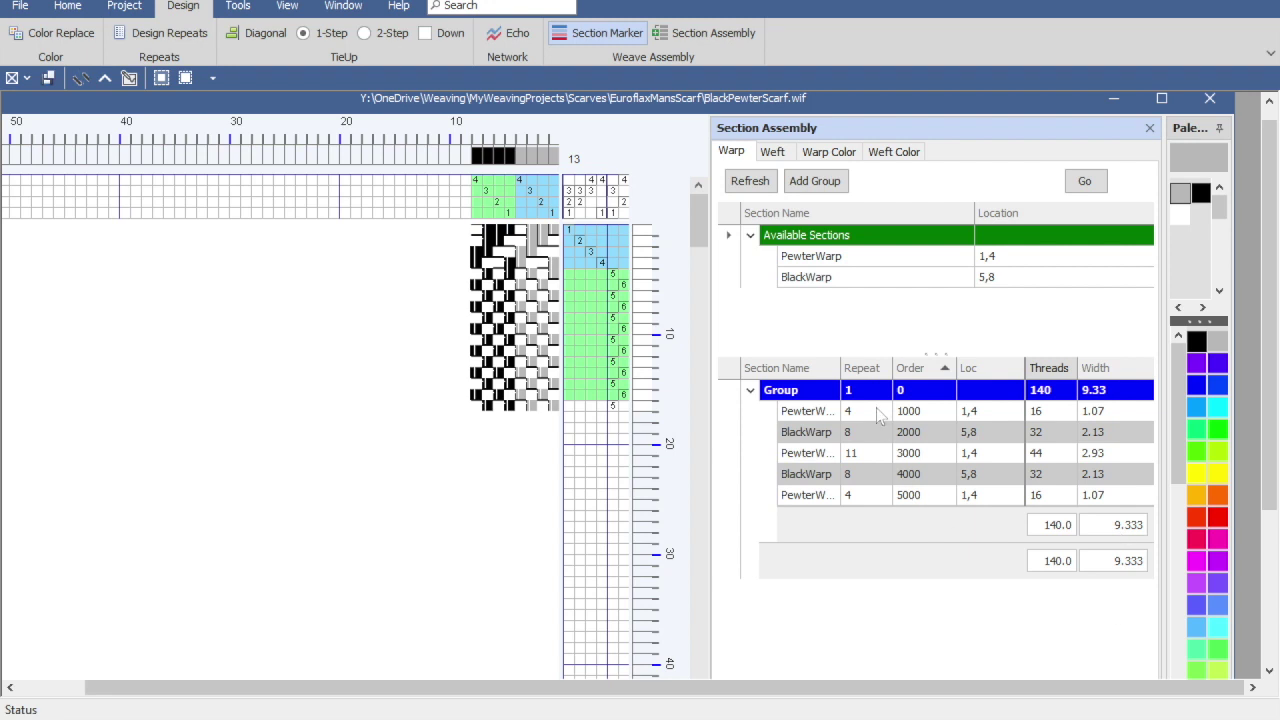
click(848, 391)
text(2)
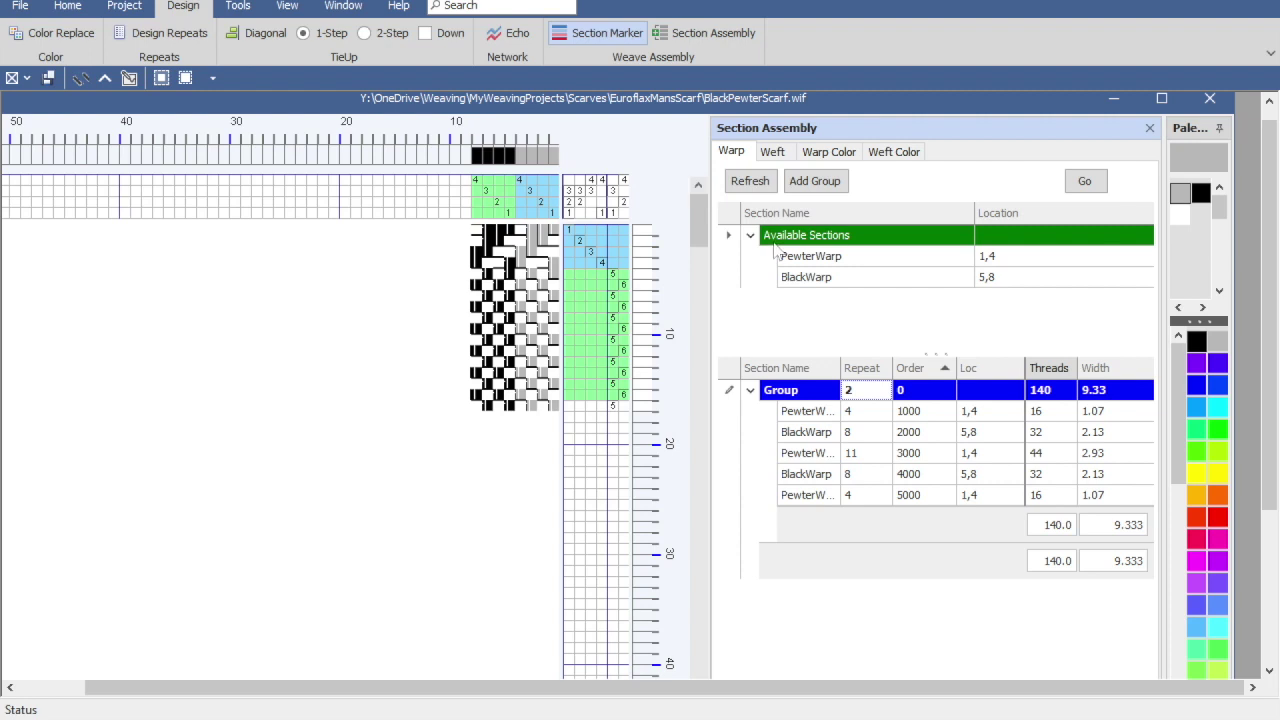
click(750, 181)
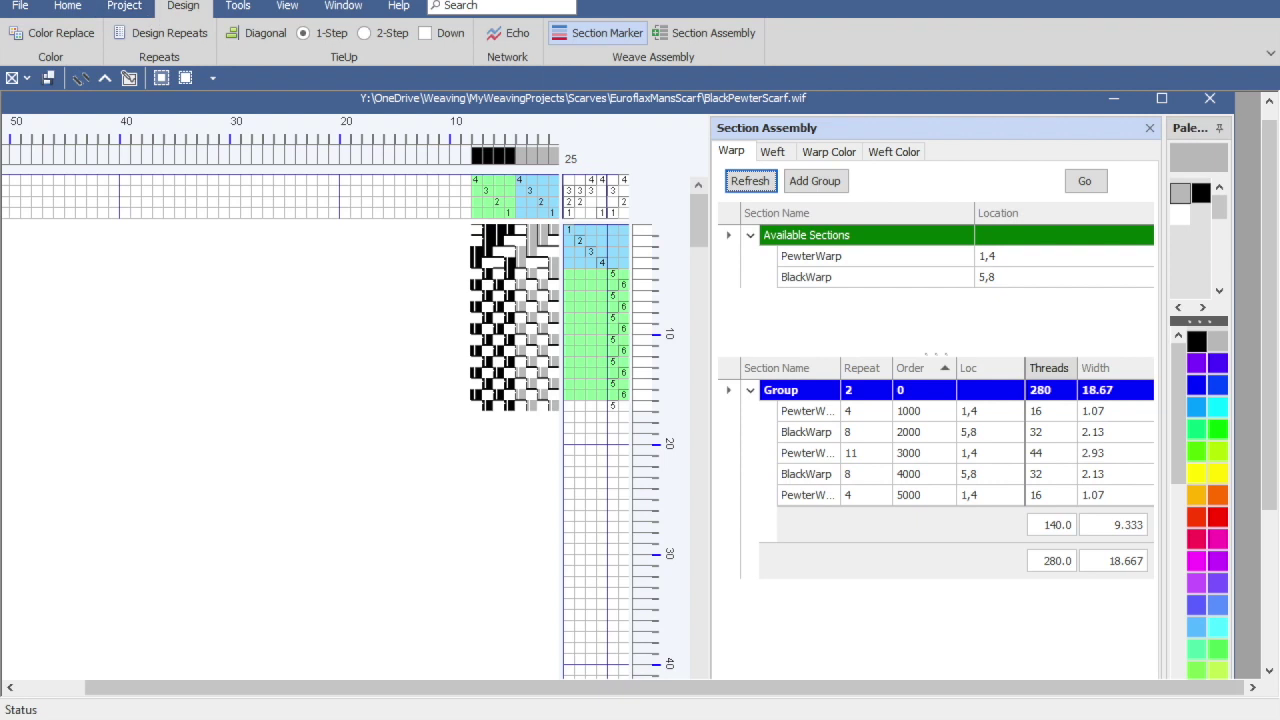
Review the epi and ppi values in the project's sizing information and accept them.
click(124, 6)
click(72, 34)
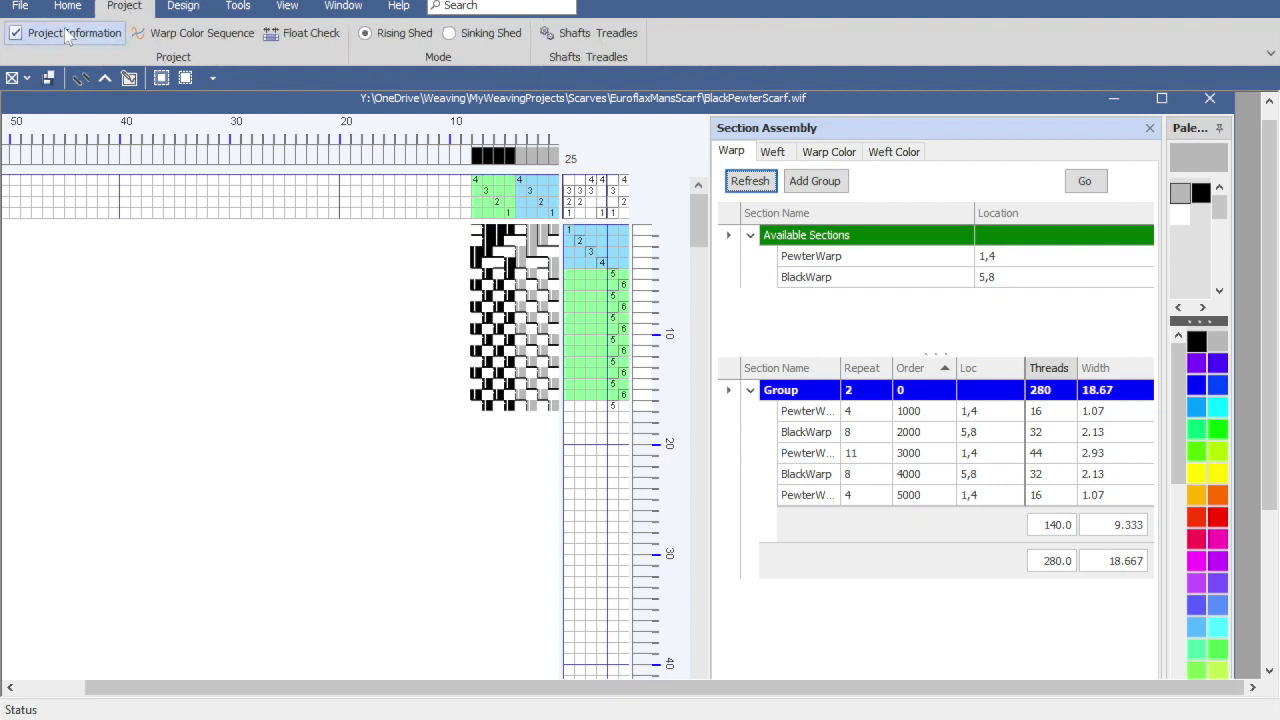
click(504, 176)
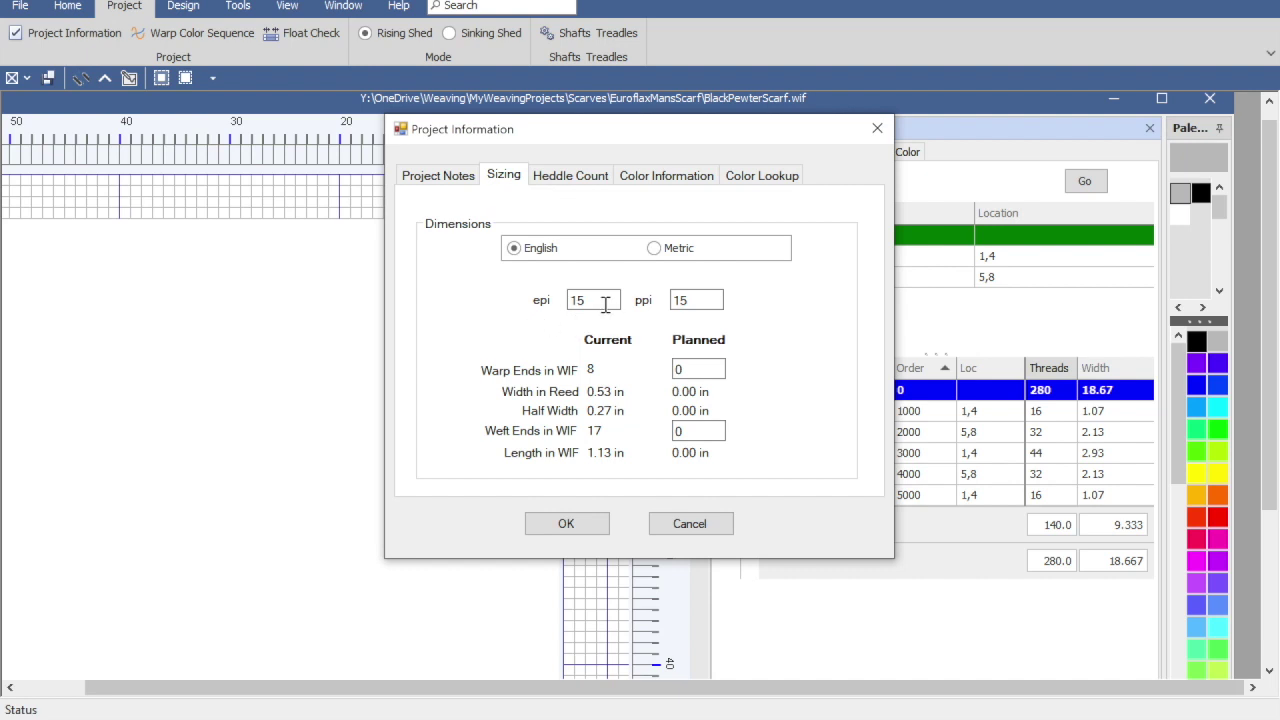
click(690, 290)
click(585, 525)
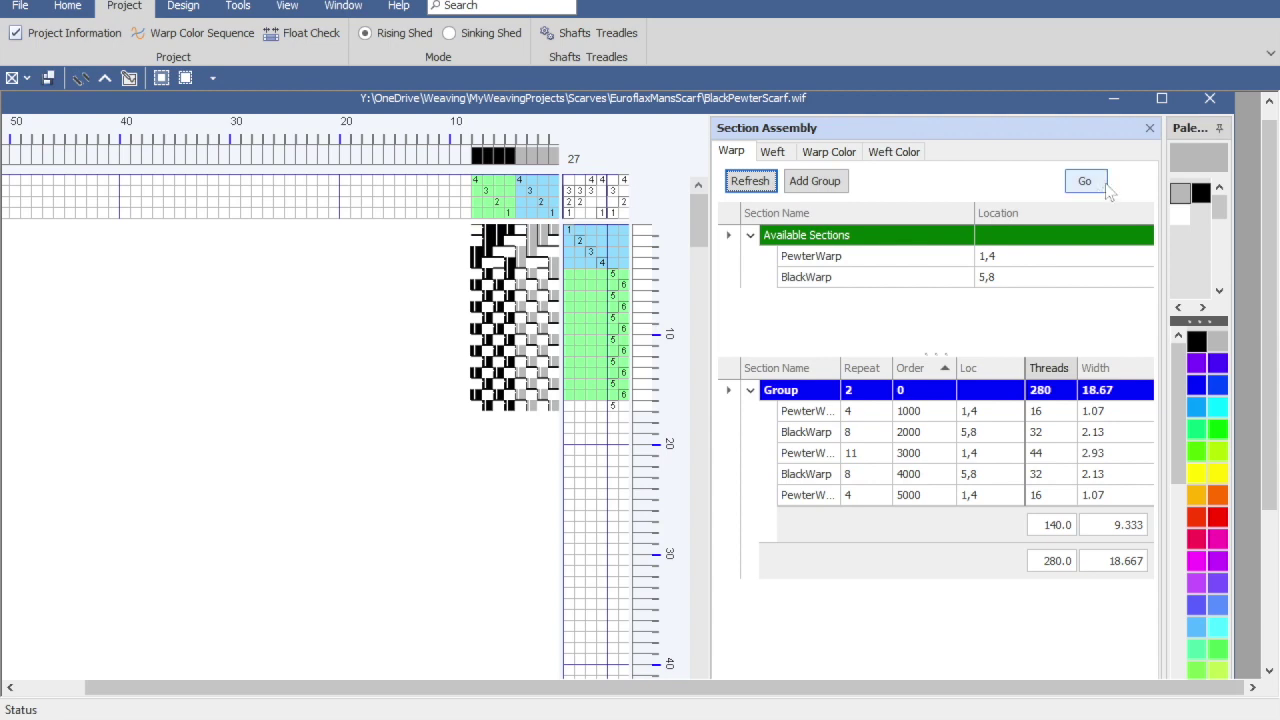
Assemble the drawdown from the doubled warp group and examine the color stripes across its width.
click(1095, 187)
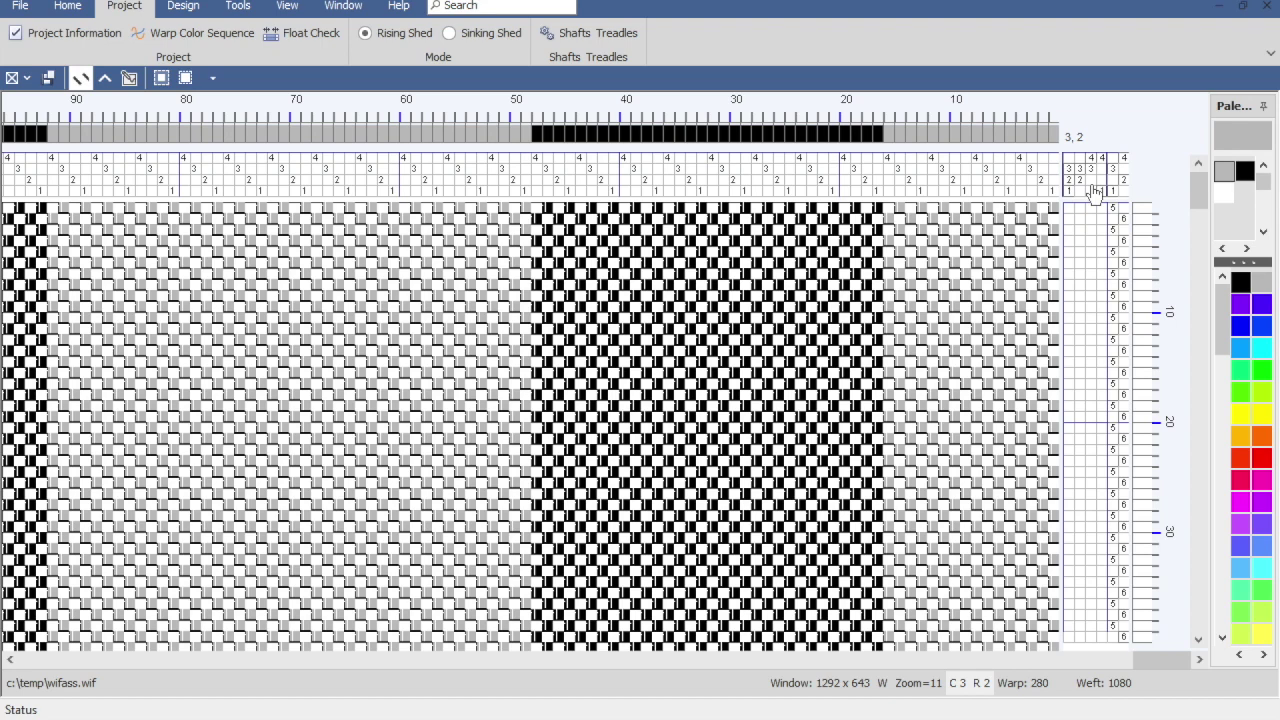
scroll(1095, 193, down, 6)
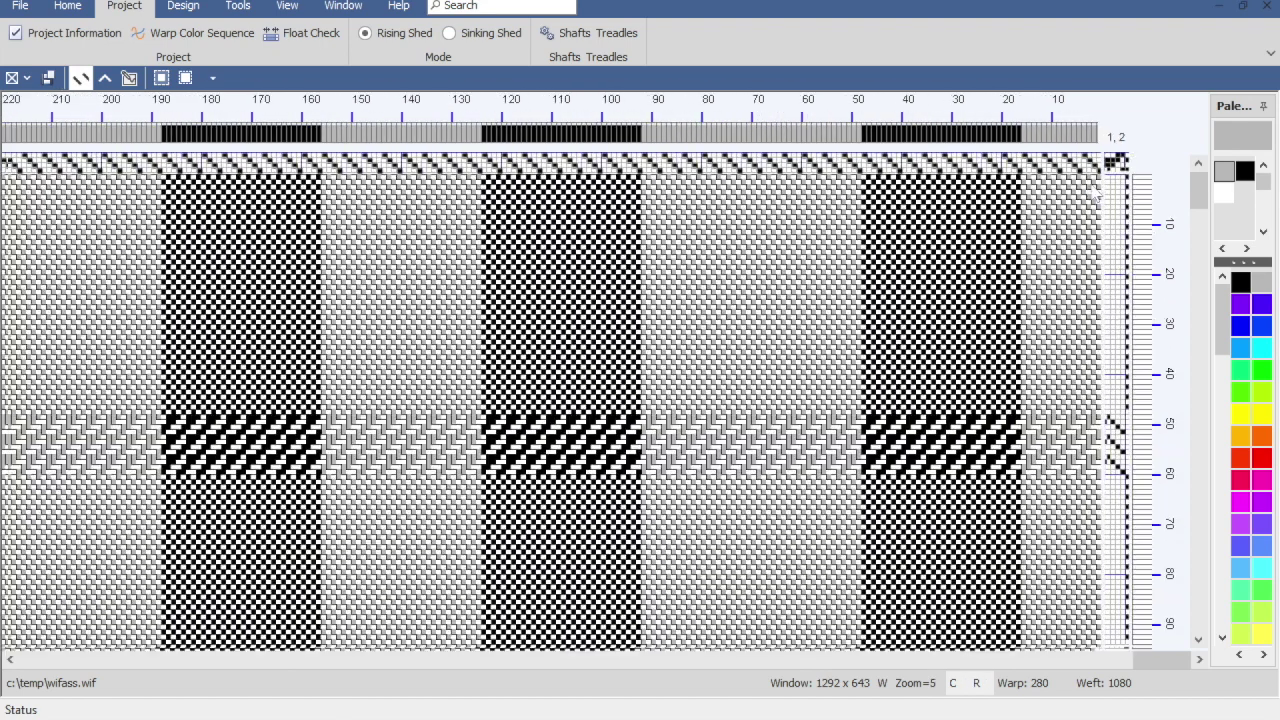
scroll(1096, 195, down, 1)
Bring up and dismiss the Save As dialog for the assembled draft, and close that draft to return to BlackPewterScarf.wif.
click(20, 7)
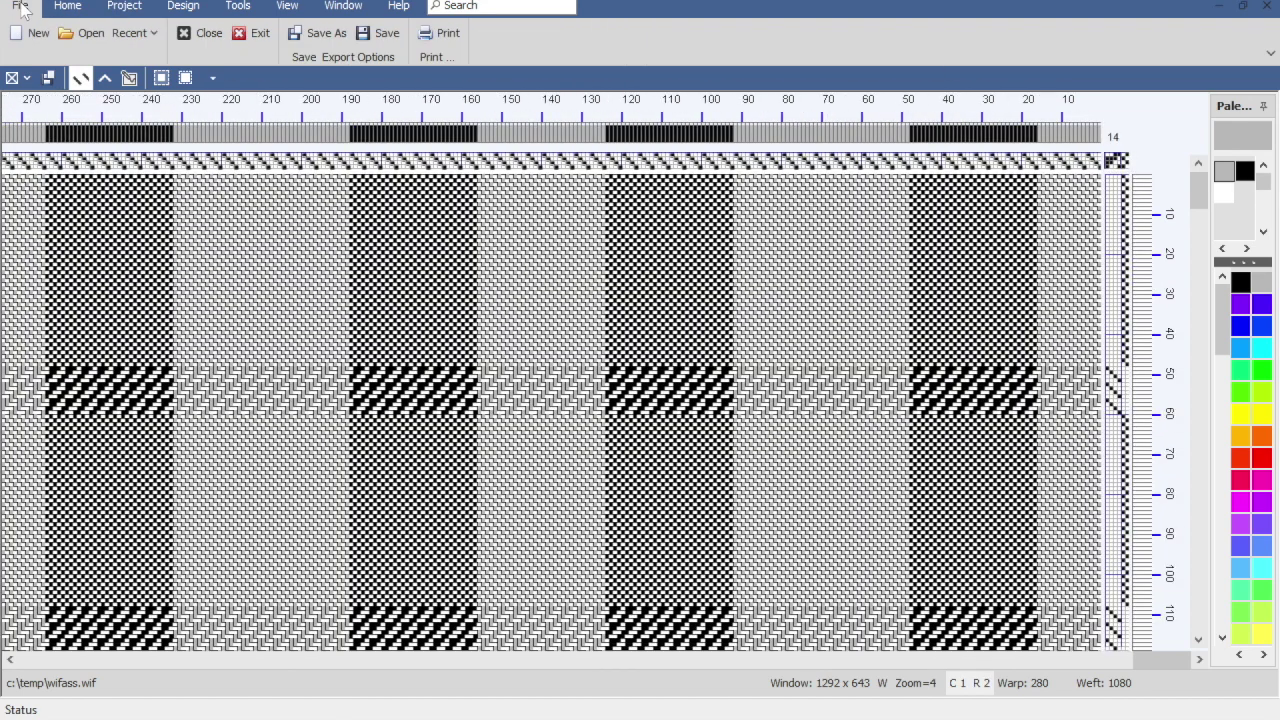
click(326, 34)
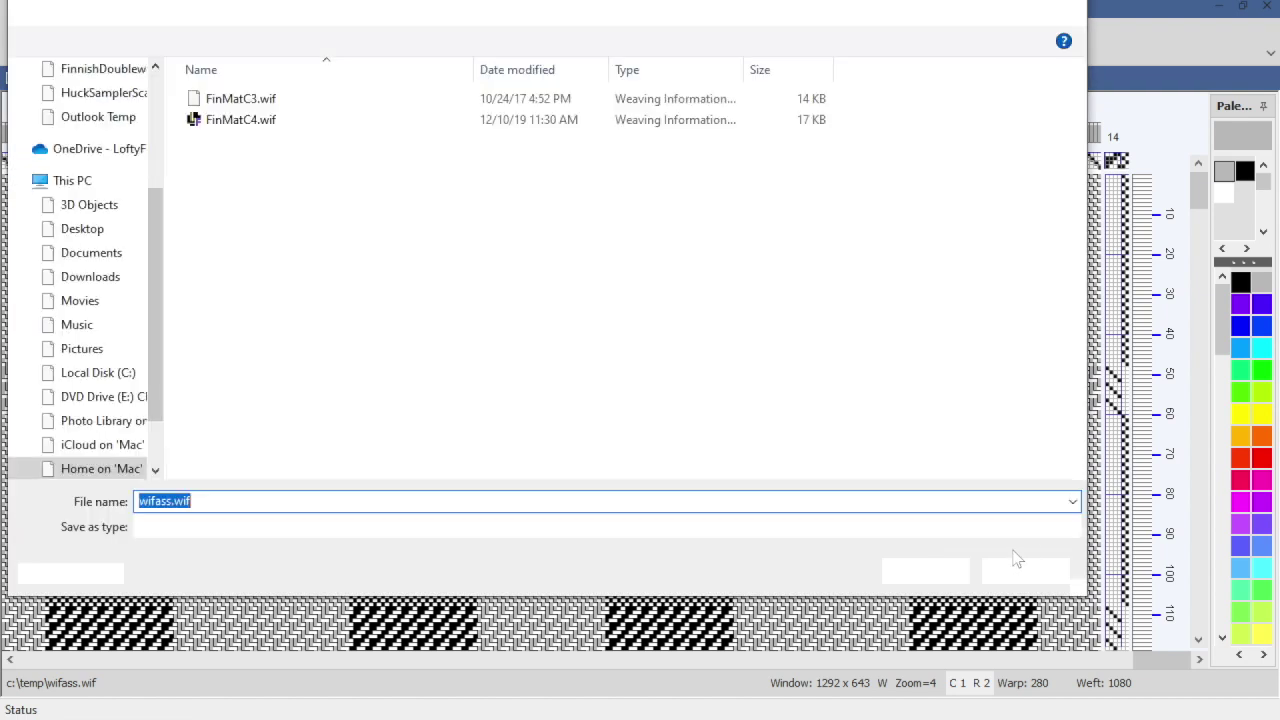
click(948, 569)
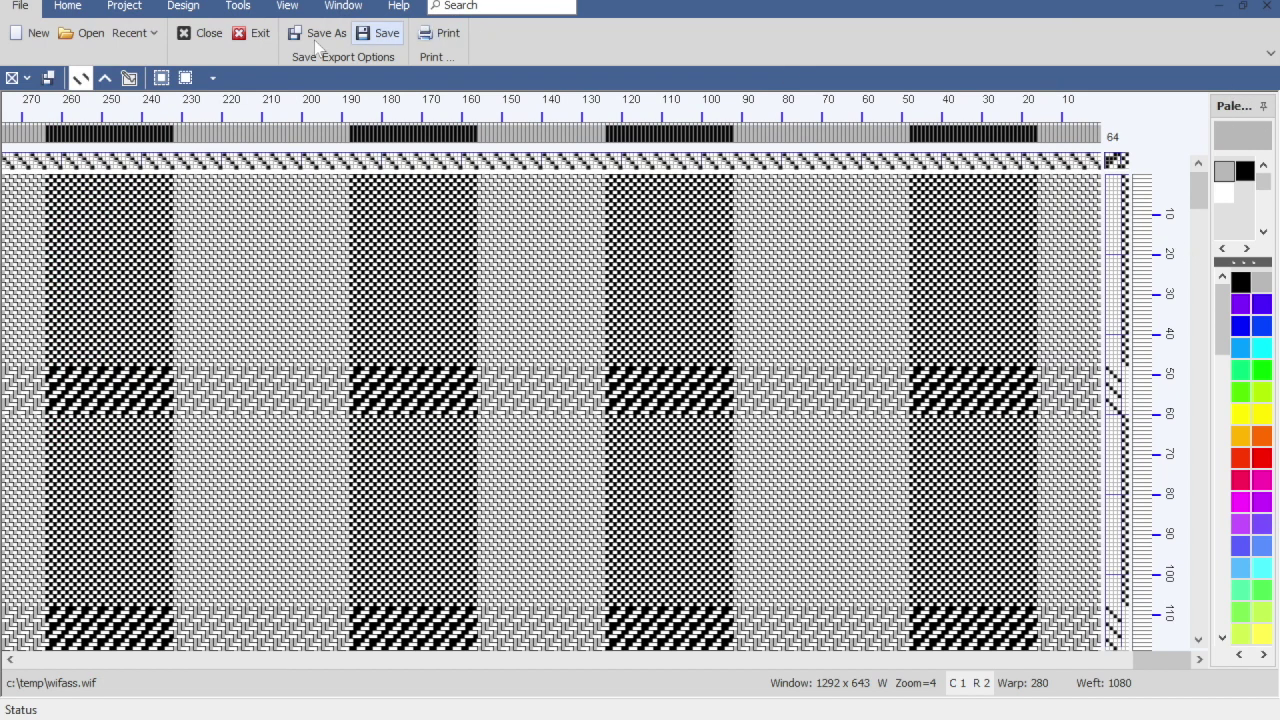
click(201, 32)
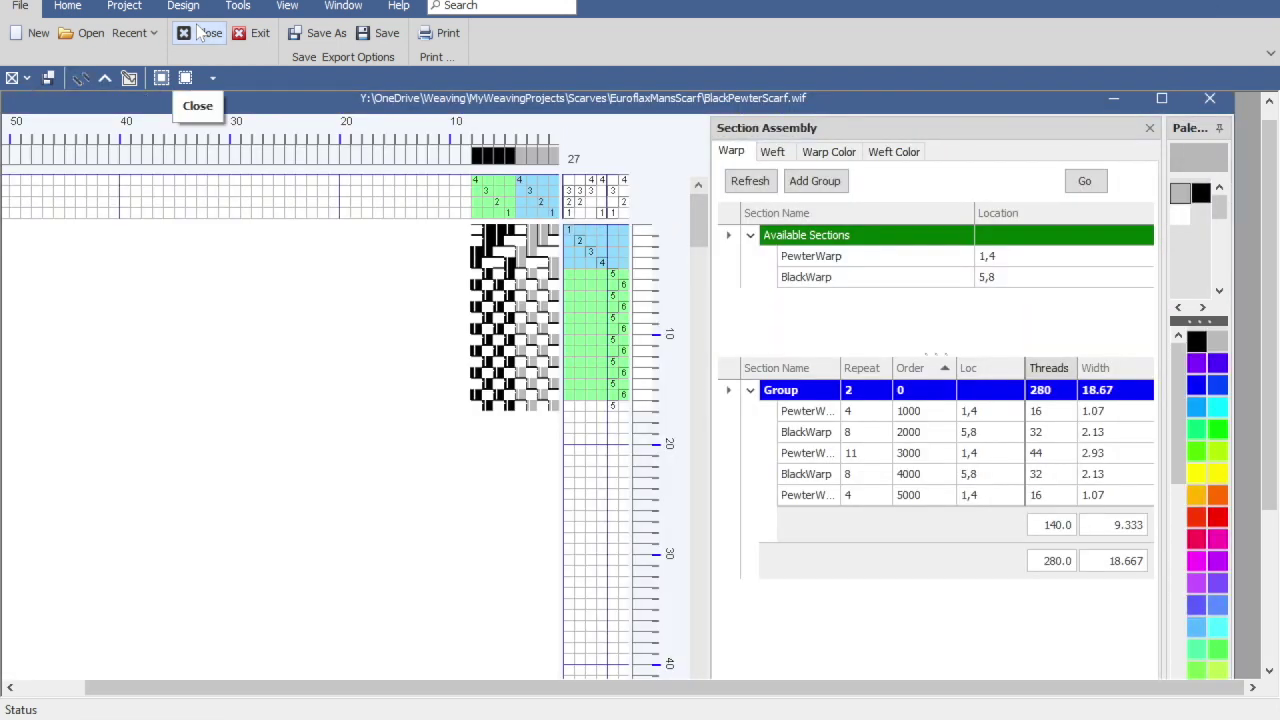